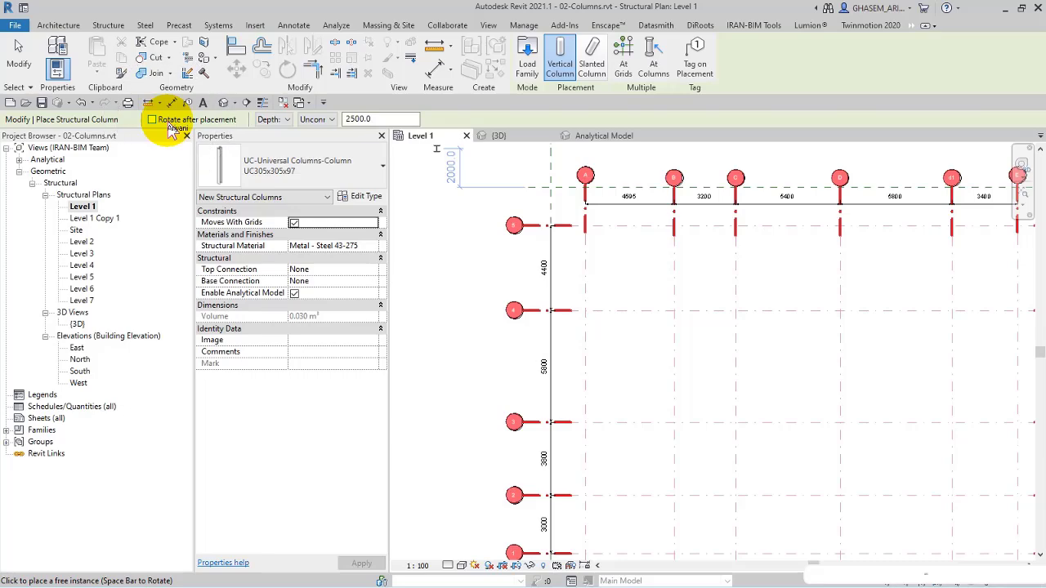
# Place a UC305x305x97 column between grids A and B with Rotate after placement enabled, rotate it 50°, and disable that option.
pyautogui.scroll(4, 577, 326)
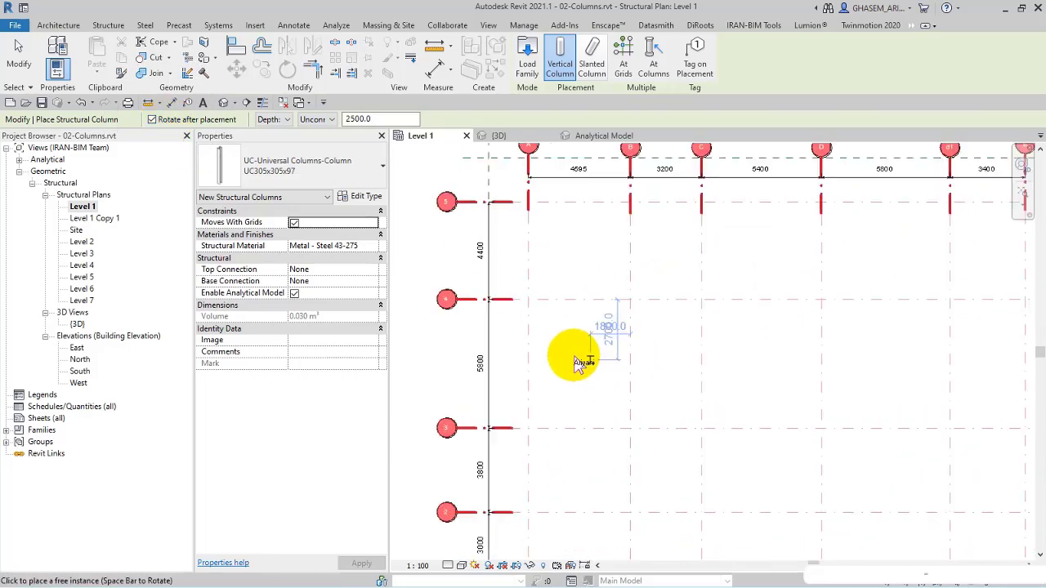
pyautogui.click(574, 360)
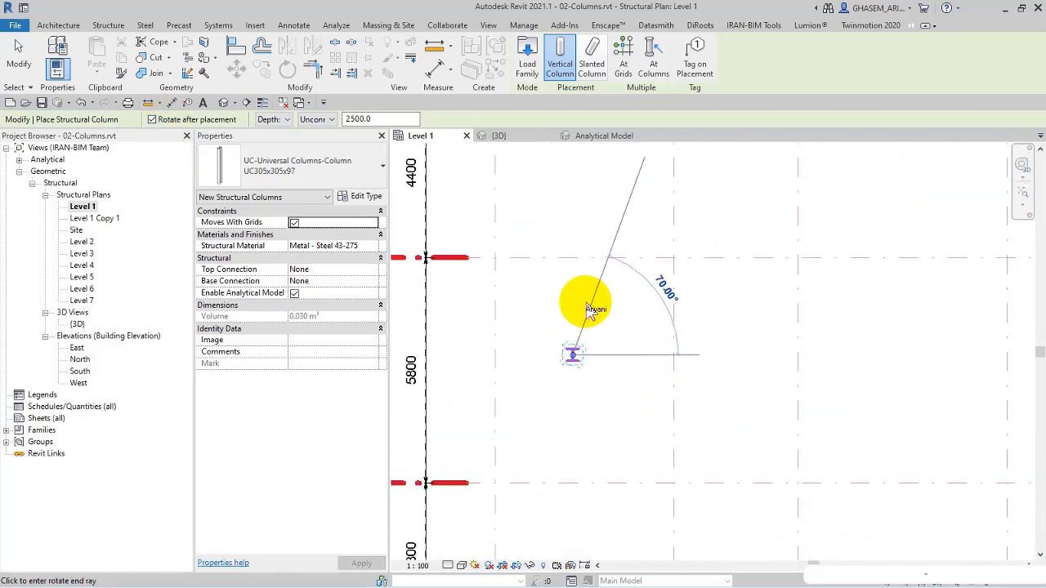
pyautogui.scroll(2, 642, 386)
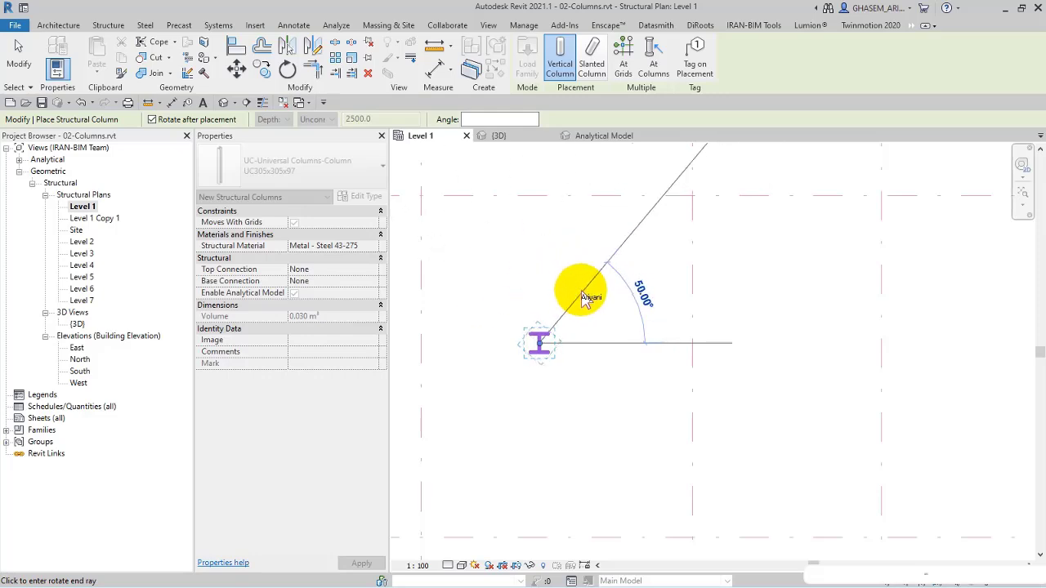
pyautogui.click(583, 295)
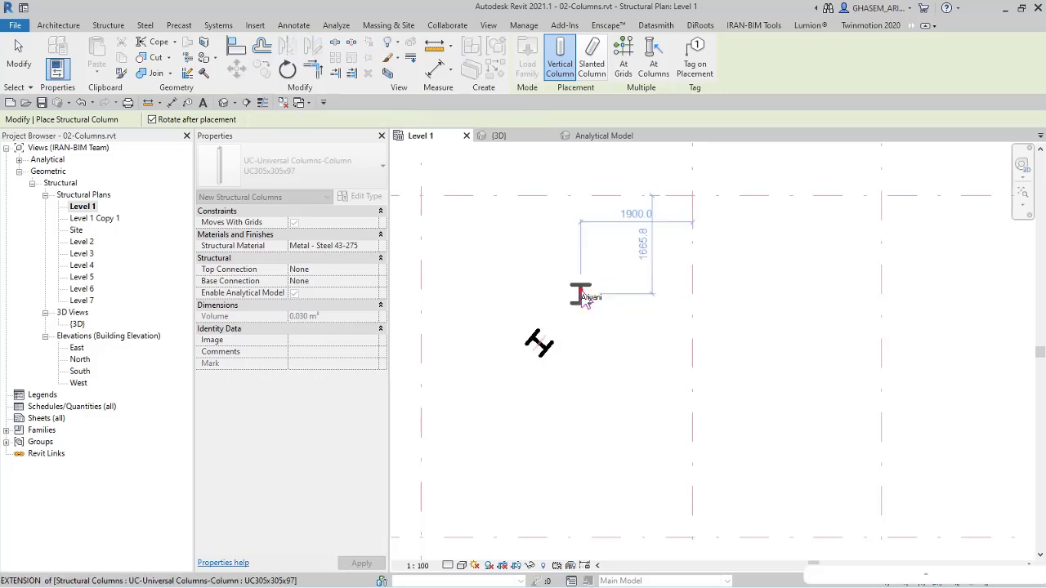
pyautogui.click(151, 119)
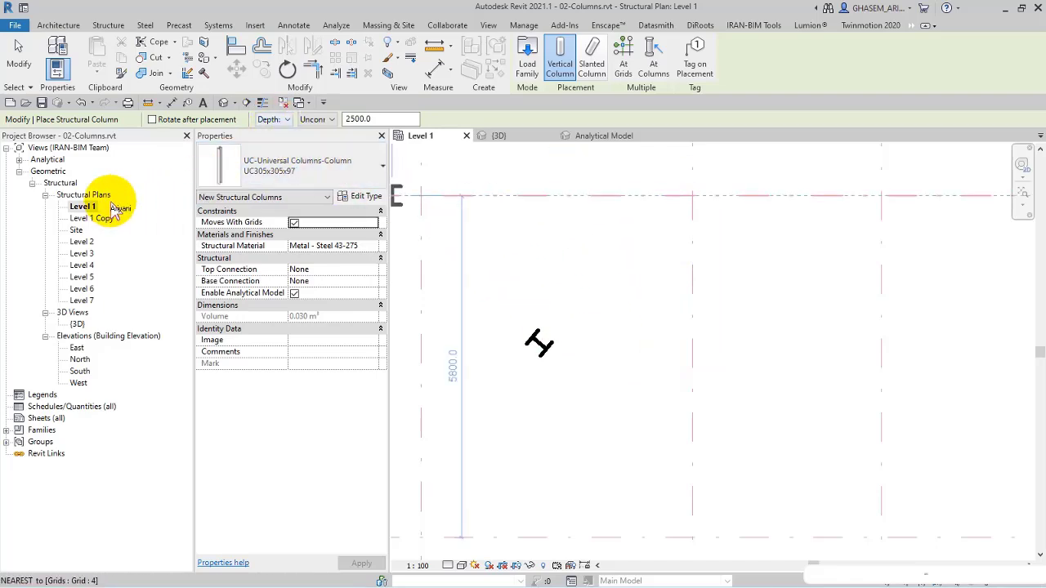
pyautogui.press('ctrl')
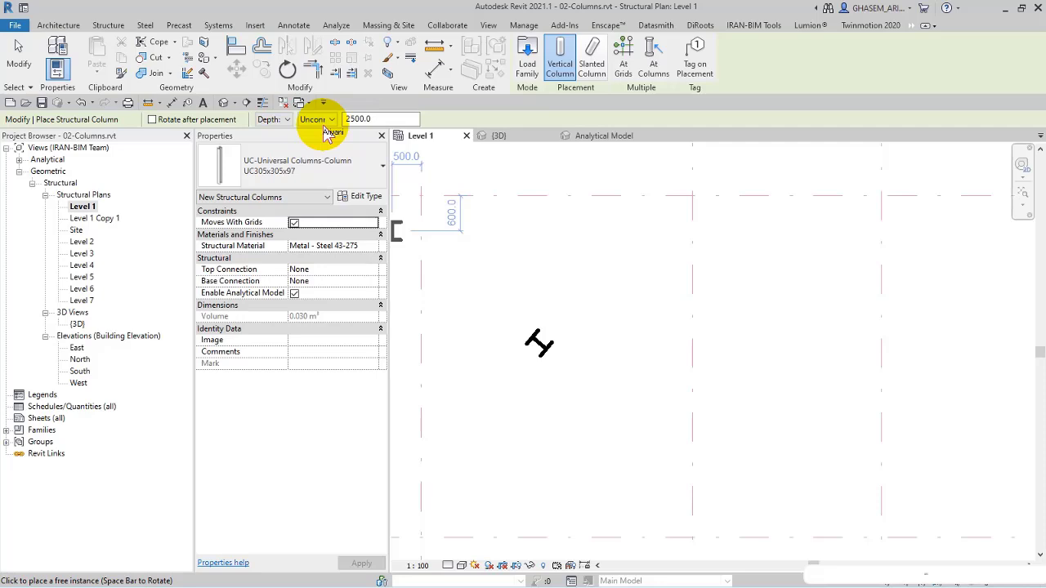
pyautogui.moveTo(378, 124); pyautogui.dragTo(349, 131)
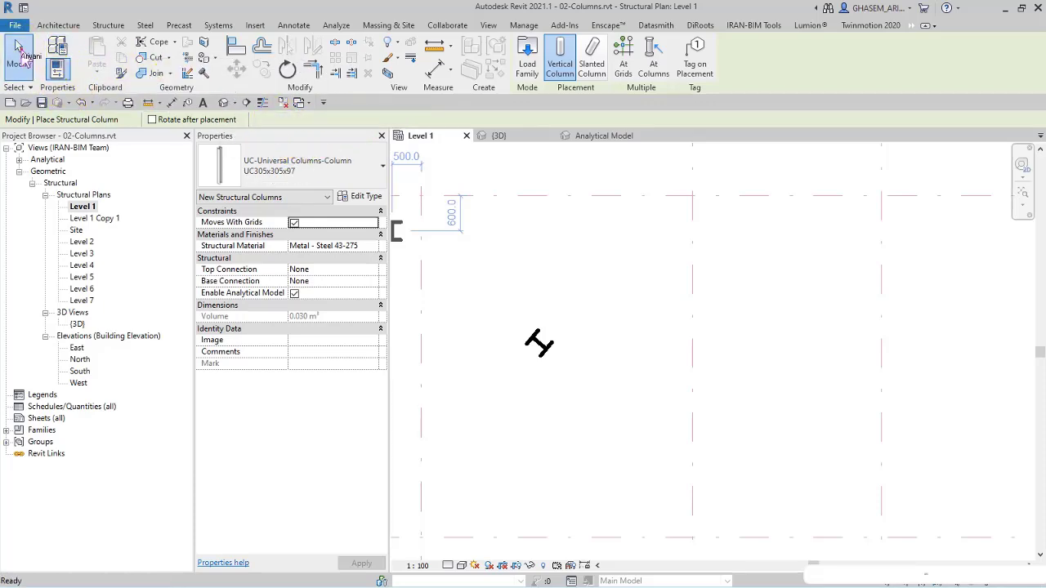
# Open the North elevation and add an aligned dimension for the height of the column below Level 1.
pyautogui.click(17, 53)
pyautogui.doubleClick(81, 359)
pyautogui.scroll(5, 738, 479)
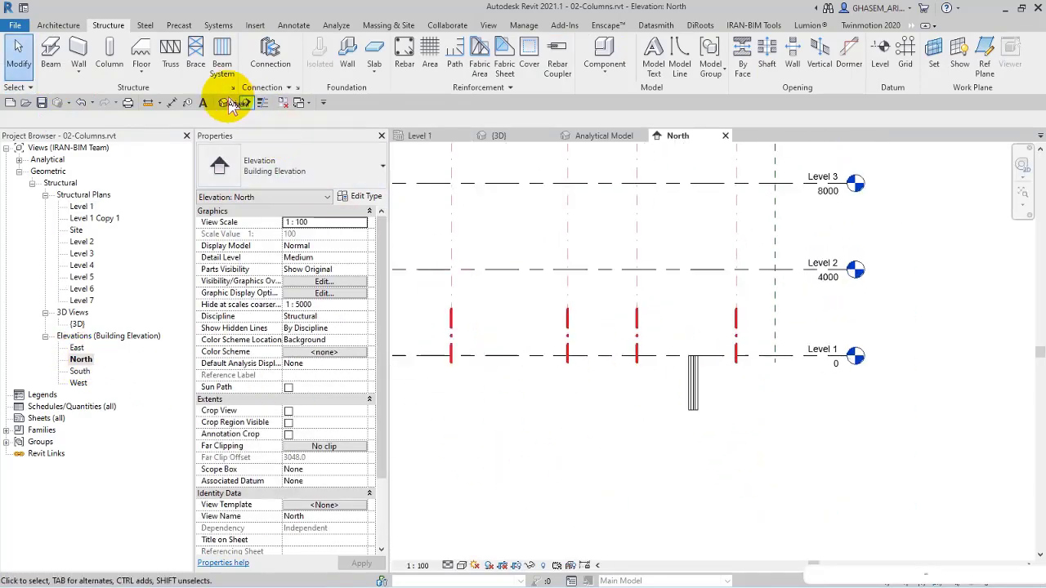
pyautogui.click(170, 102)
pyautogui.click(694, 410)
pyautogui.click(667, 416)
pyautogui.click(679, 450)
pyautogui.scroll(1, 670, 410)
pyautogui.scroll(1, 668, 412)
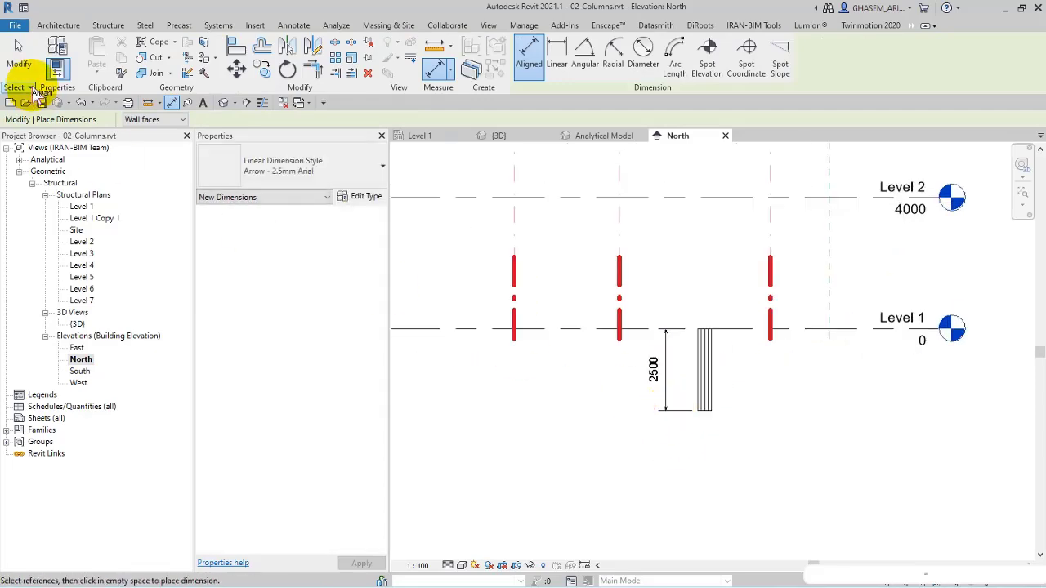
# Delete the column together with its height dimension and return to the Level 1 plan.
pyautogui.click(18, 54)
pyautogui.moveTo(752, 390); pyautogui.dragTo(579, 477)
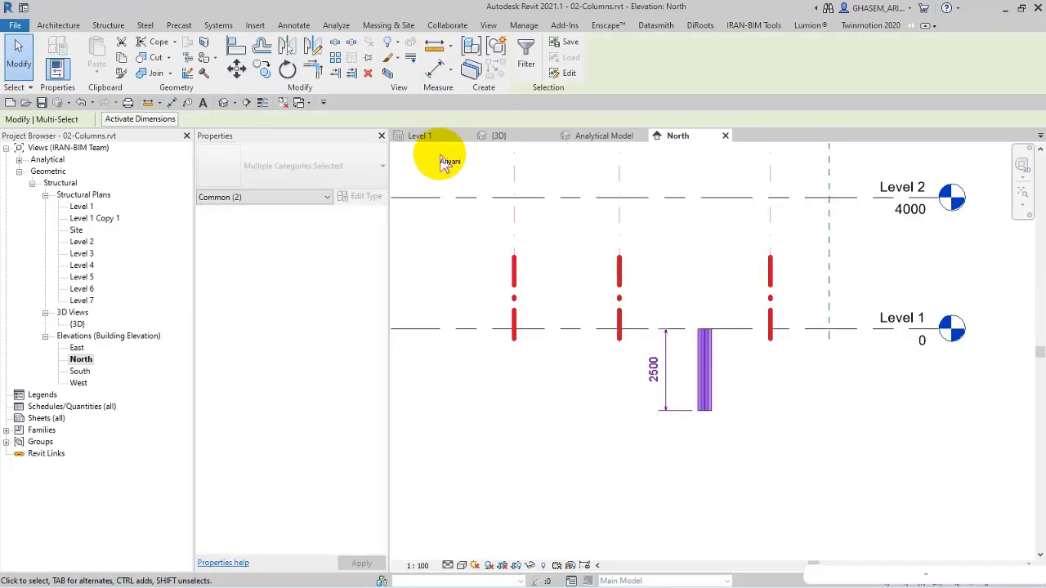
pyautogui.click(367, 73)
pyautogui.click(421, 136)
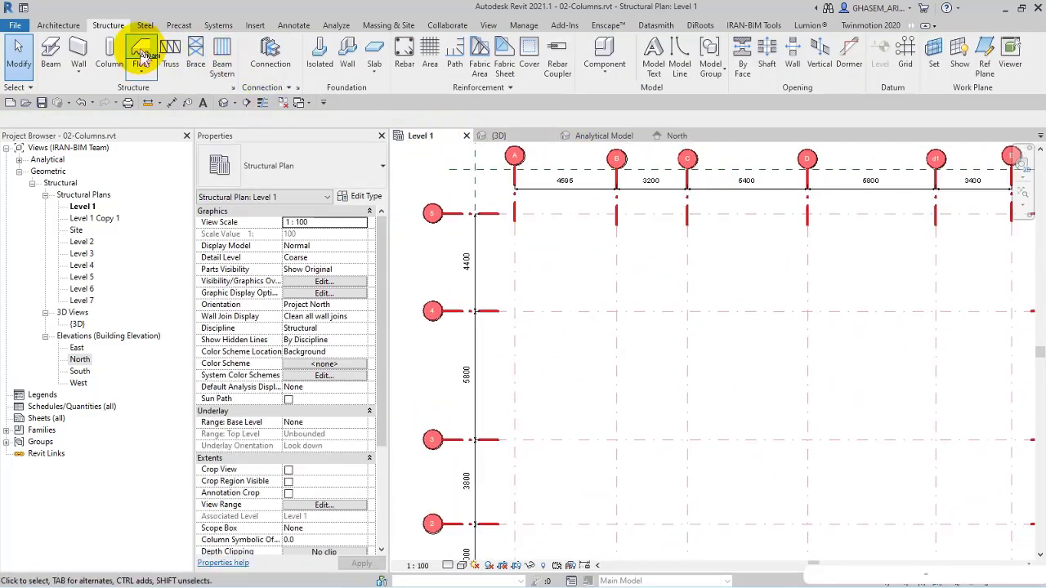
# Start placing structural columns and set them to Height with Level 7 as the top level.
pyautogui.click(110, 54)
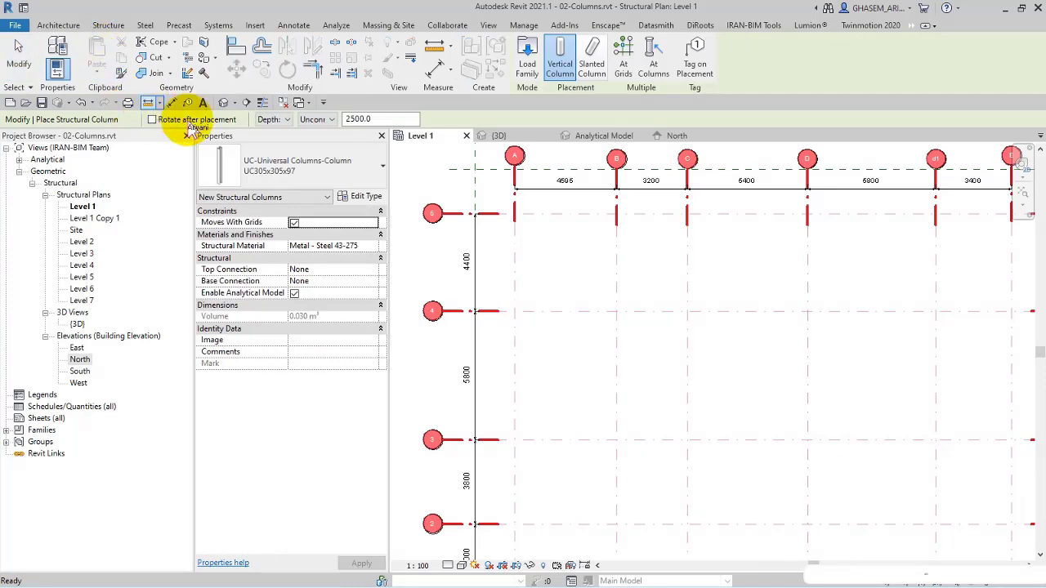
pyautogui.click(330, 120)
pyautogui.click(323, 119)
pyautogui.click(387, 118)
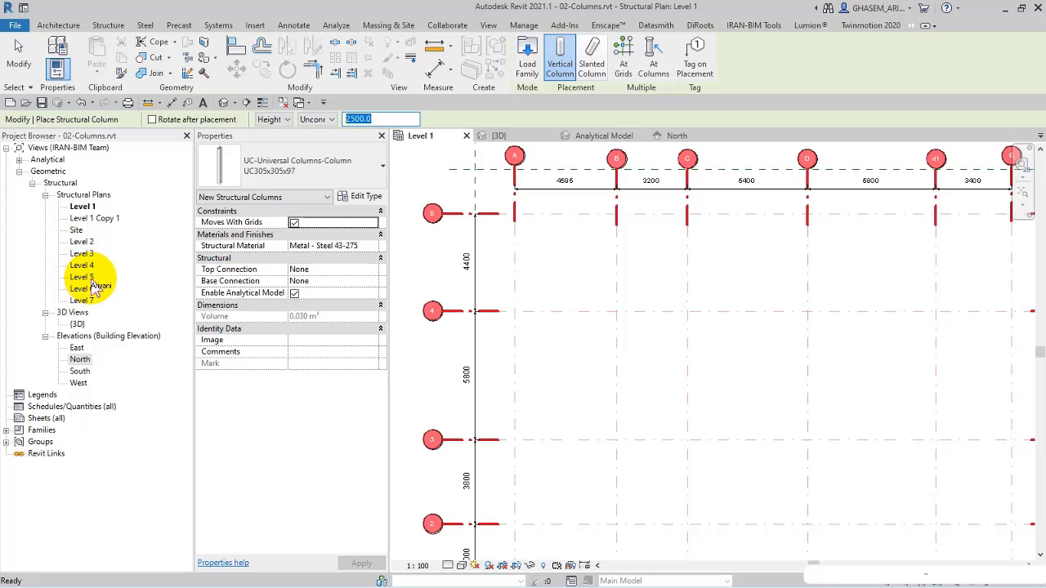
pyautogui.click(327, 120)
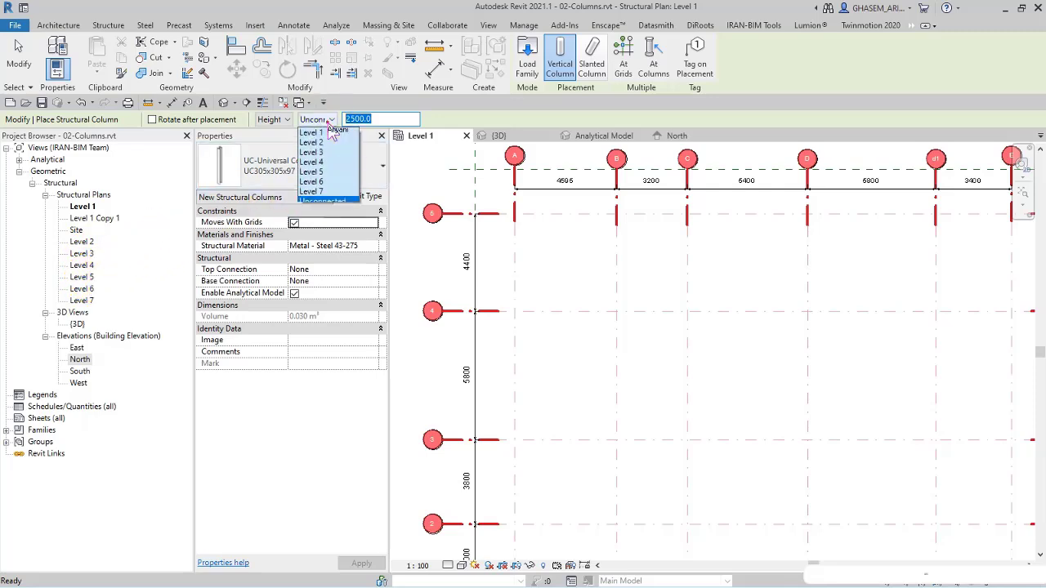
pyautogui.click(328, 120)
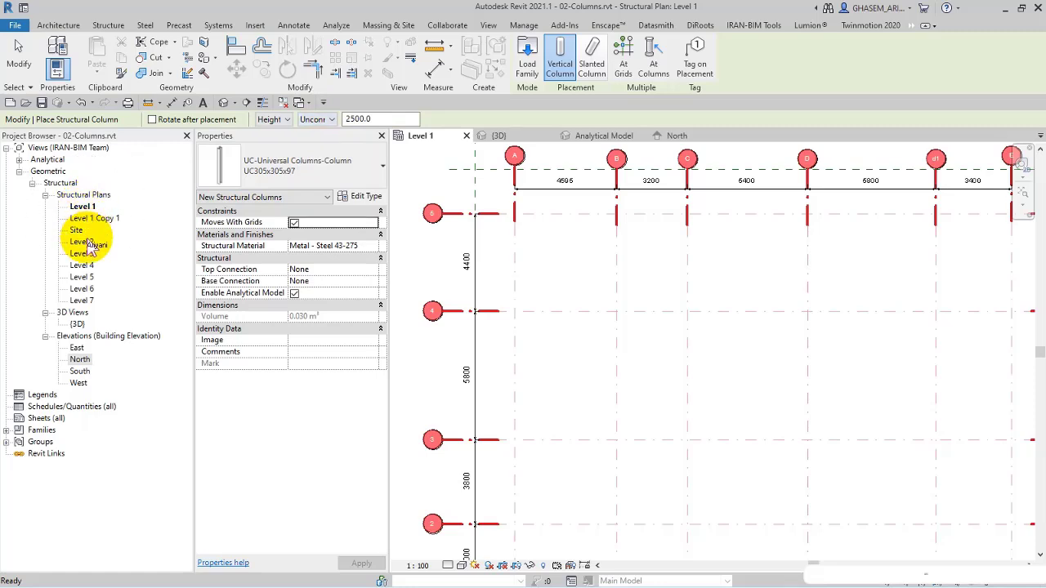
pyautogui.click(326, 119)
pyautogui.click(325, 144)
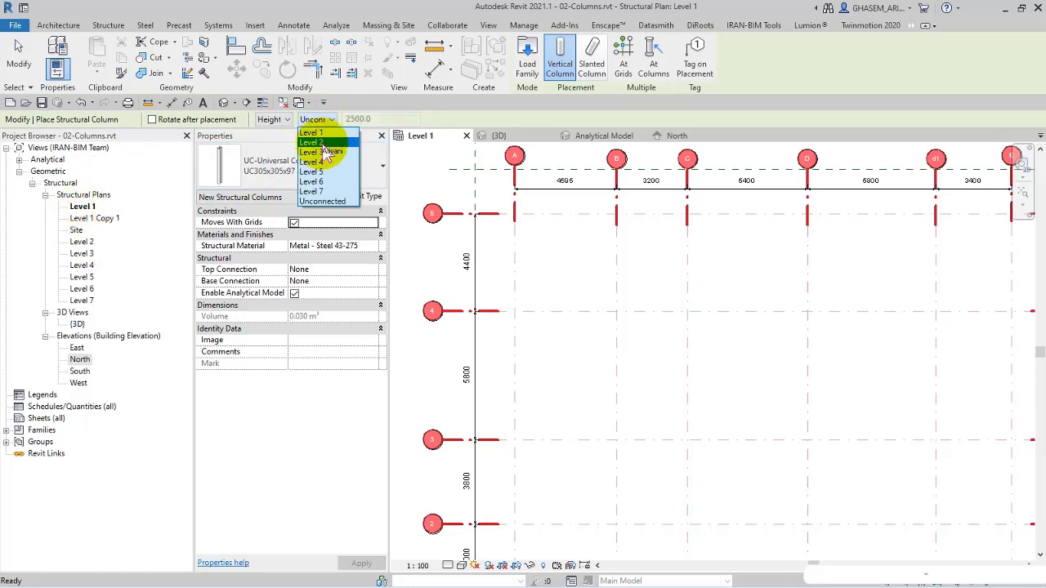
pyautogui.click(324, 193)
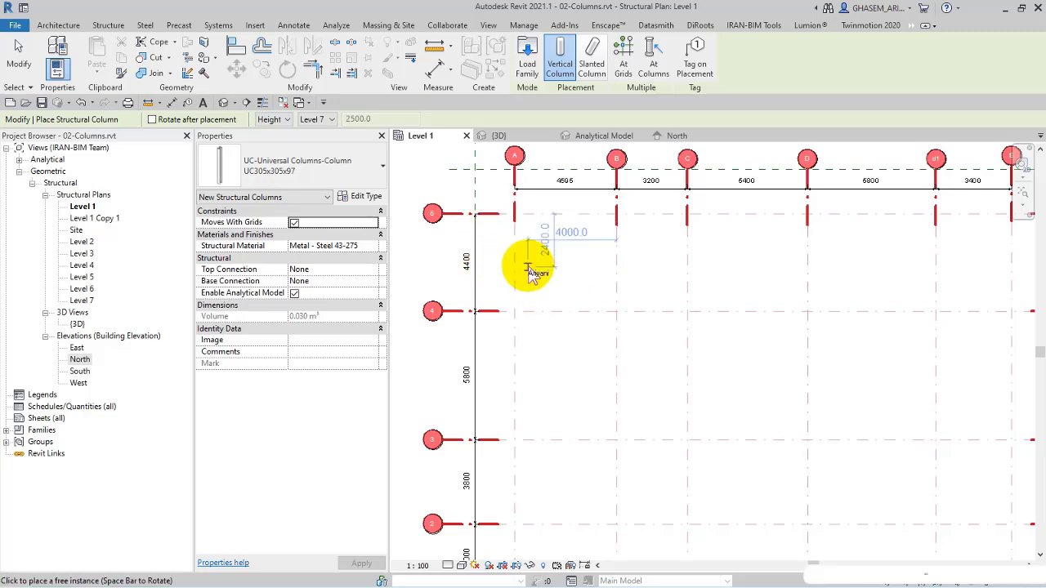
# Set the column top to Level 2 and place one between grids A and B, about 1800 mm below grid 5.
pyautogui.click(320, 119)
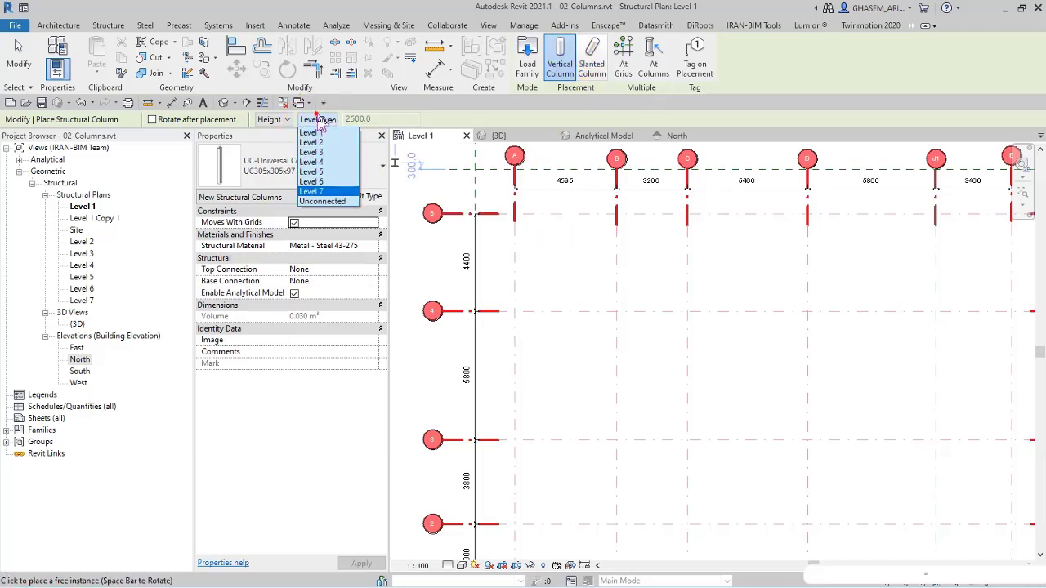
pyautogui.click(330, 143)
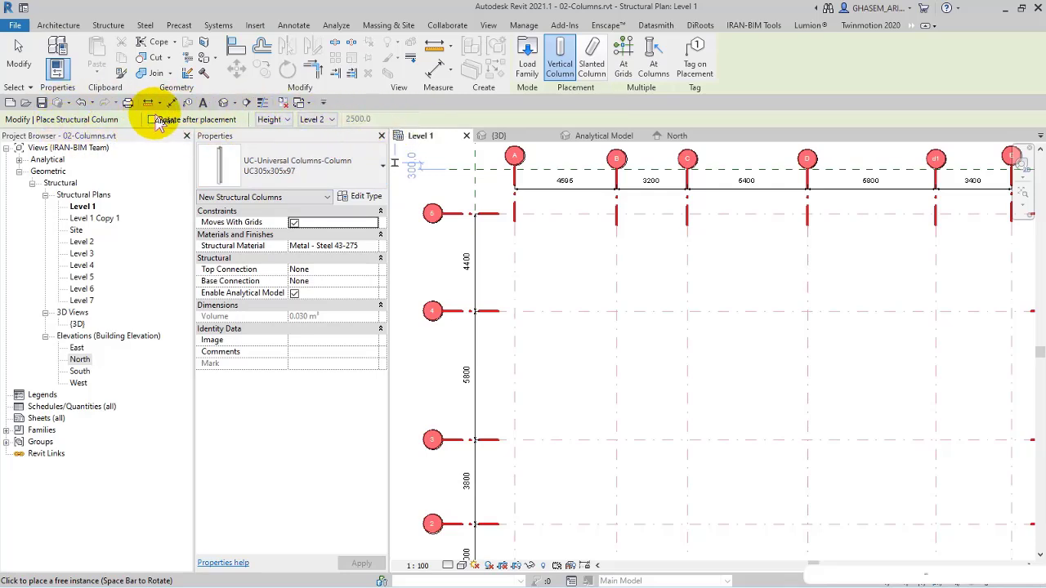
pyautogui.scroll(2, 596, 271)
pyautogui.moveTo(573, 259); pyautogui.dragTo(615, 281, button='middle')
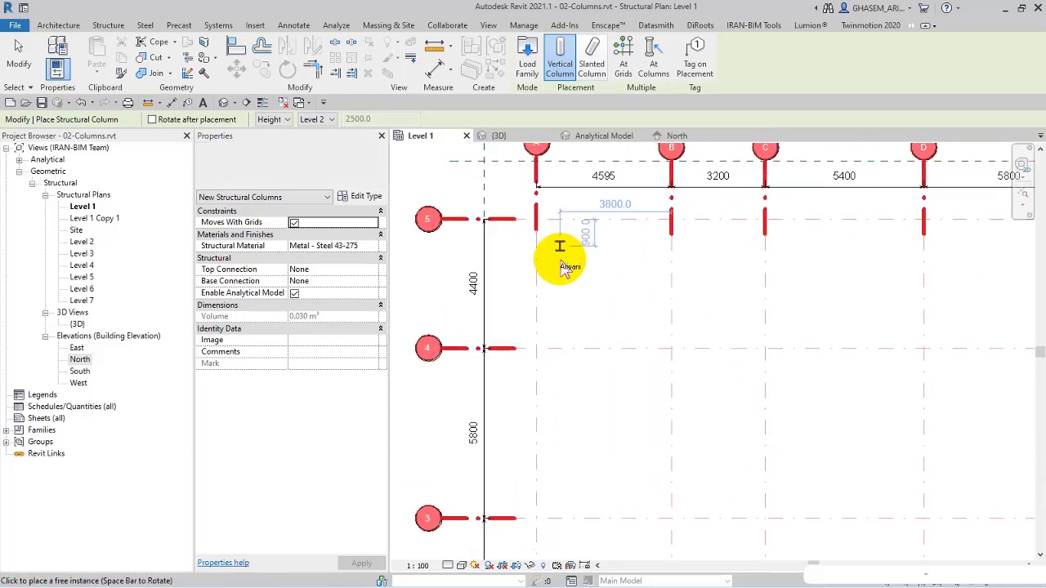
pyautogui.scroll(2, 597, 267)
pyautogui.click(576, 279)
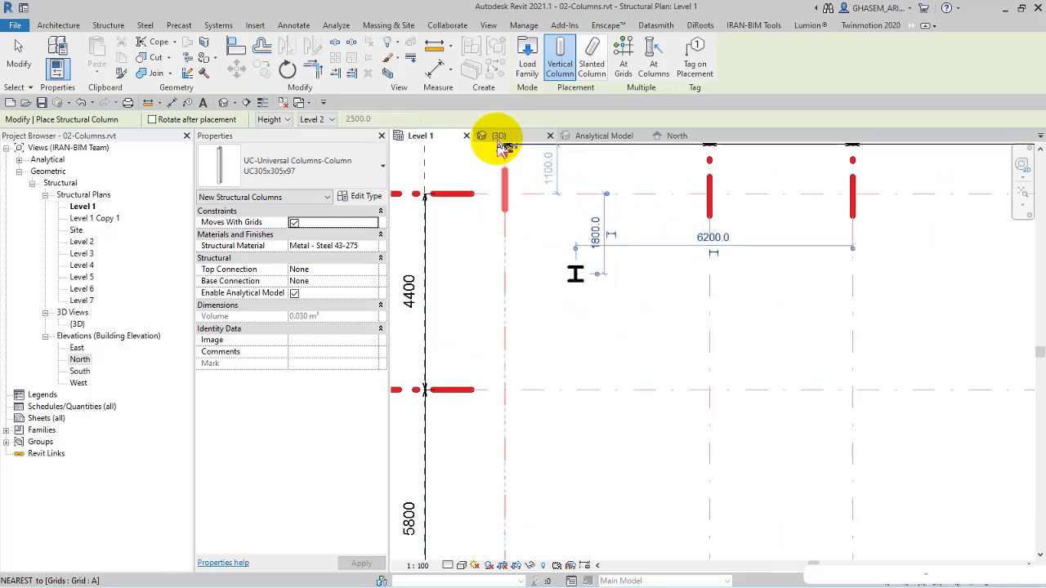
# Close the Analytical Model and North views, tile the Level 1 plan beside the 3D view, and end column placement.
pyautogui.click(633, 136)
pyautogui.click(633, 136)
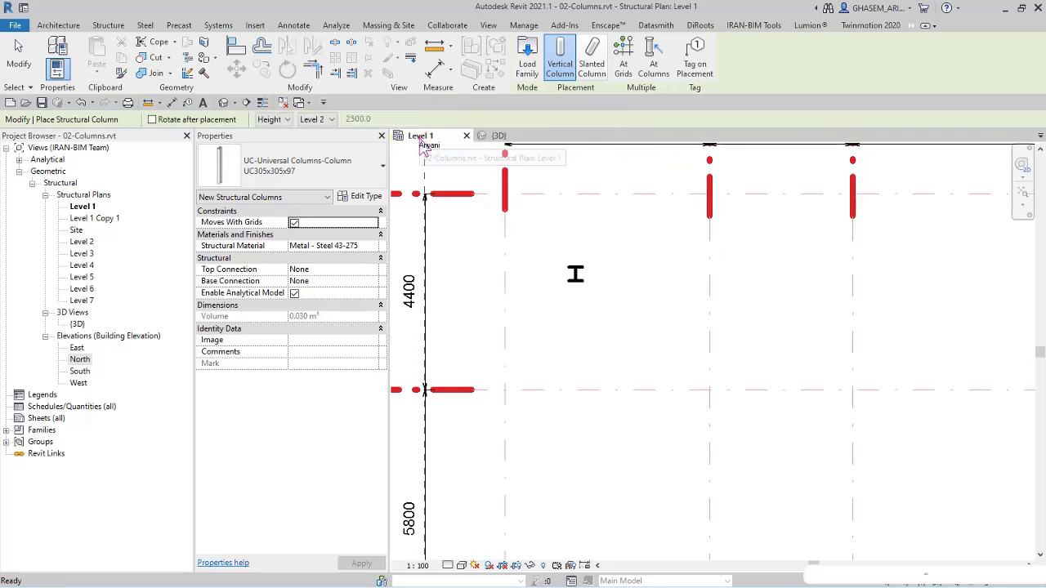
pyautogui.press('w')
pyautogui.press('t')
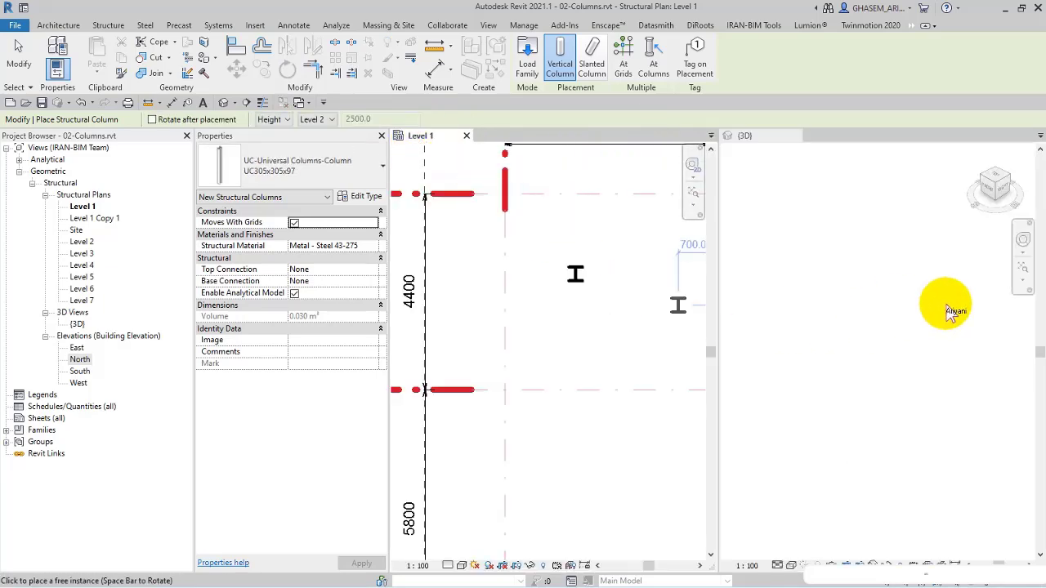
pyautogui.click(1023, 273)
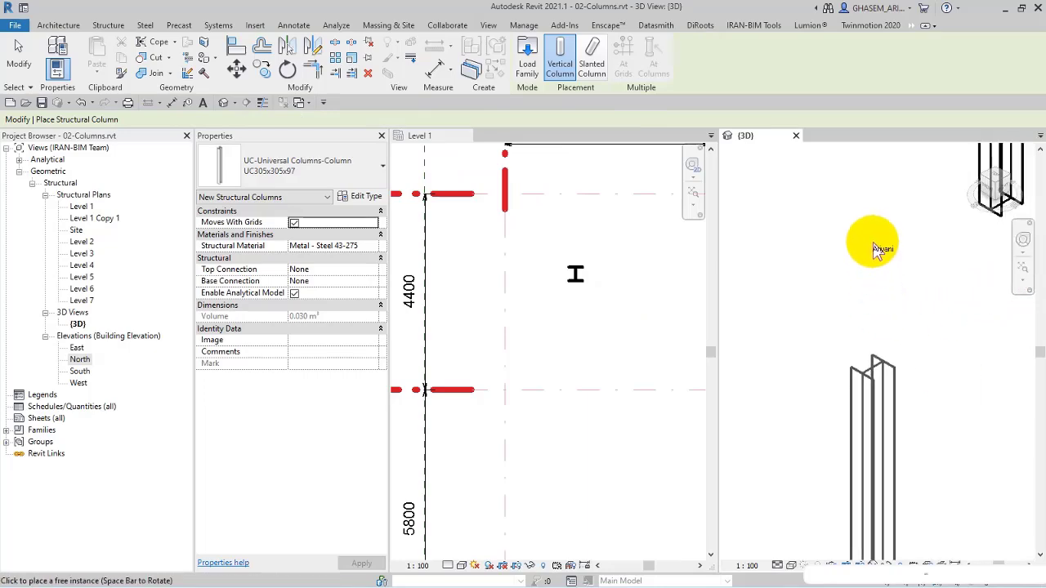
pyautogui.rightClick(851, 238)
pyautogui.click(857, 249)
pyautogui.rightClick(840, 253)
pyautogui.click(849, 262)
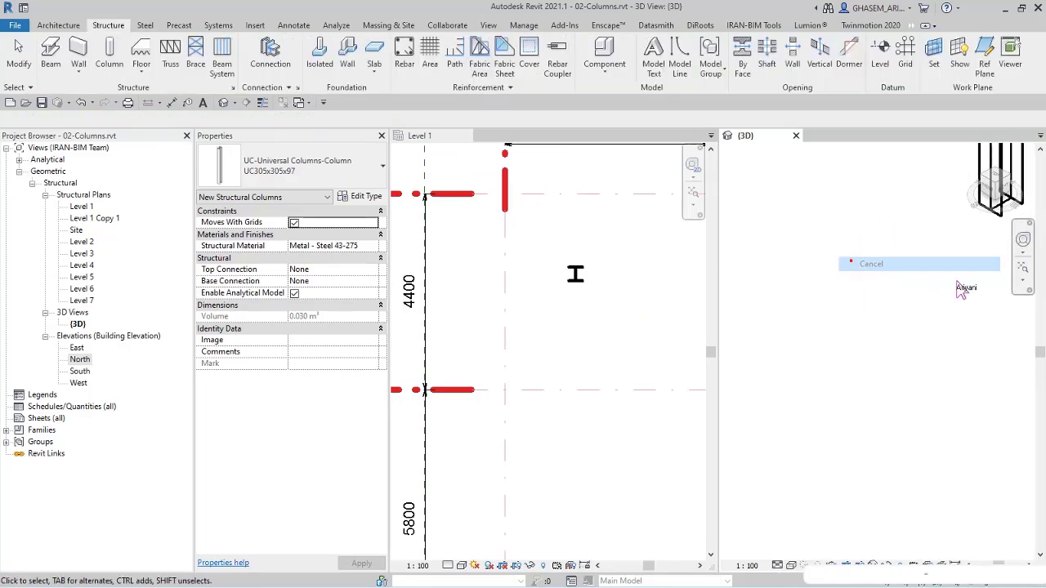
# View the 3D model from the right side and delete the stray column between Level 2 and Level 3.
pyautogui.click(1023, 269)
pyautogui.scroll(-2, 887, 349)
pyautogui.keyDown('shift'); pyautogui.moveTo(872, 389); pyautogui.dragTo(783, 303, button='middle'); pyautogui.keyUp('shift')
pyautogui.click(655, 343)
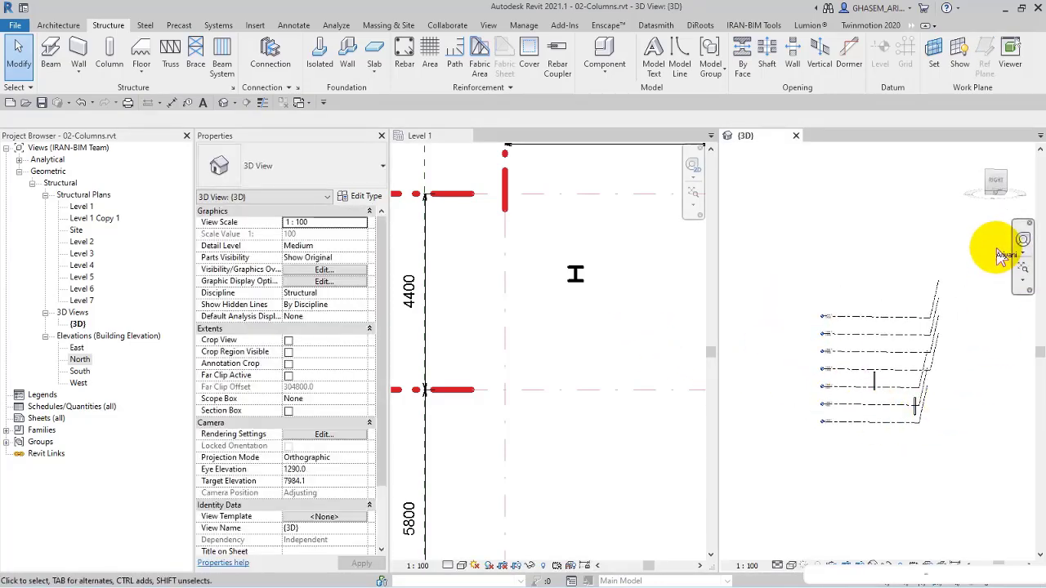
pyautogui.click(998, 184)
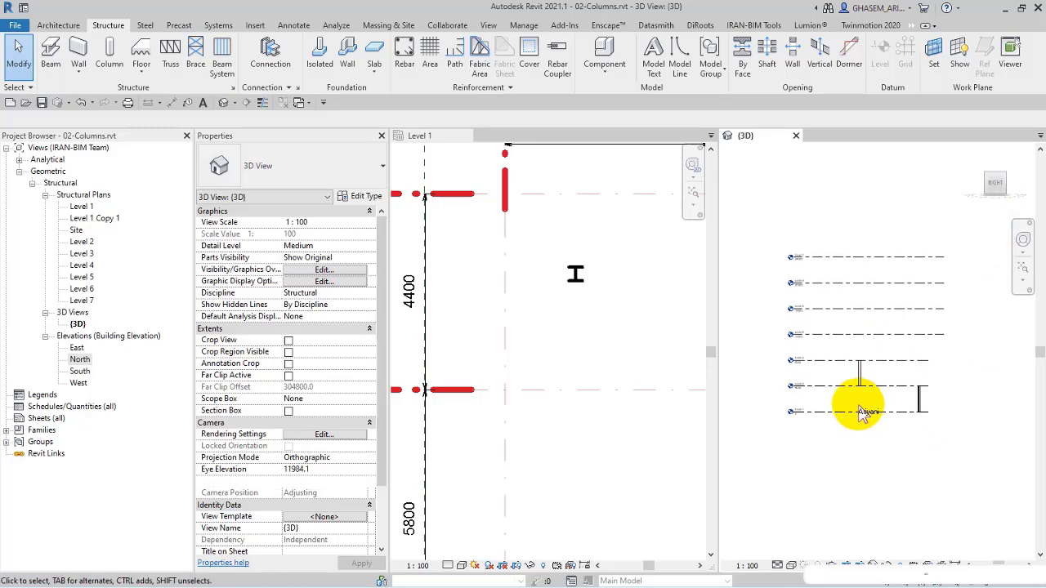
pyautogui.moveTo(874, 355); pyautogui.dragTo(877, 351)
pyautogui.press('Delete')
pyautogui.keyDown('shift'); pyautogui.moveTo(875, 474); pyautogui.dragTo(884, 447, button='middle'); pyautogui.keyUp('shift')
pyautogui.scroll(-4, 572, 323)
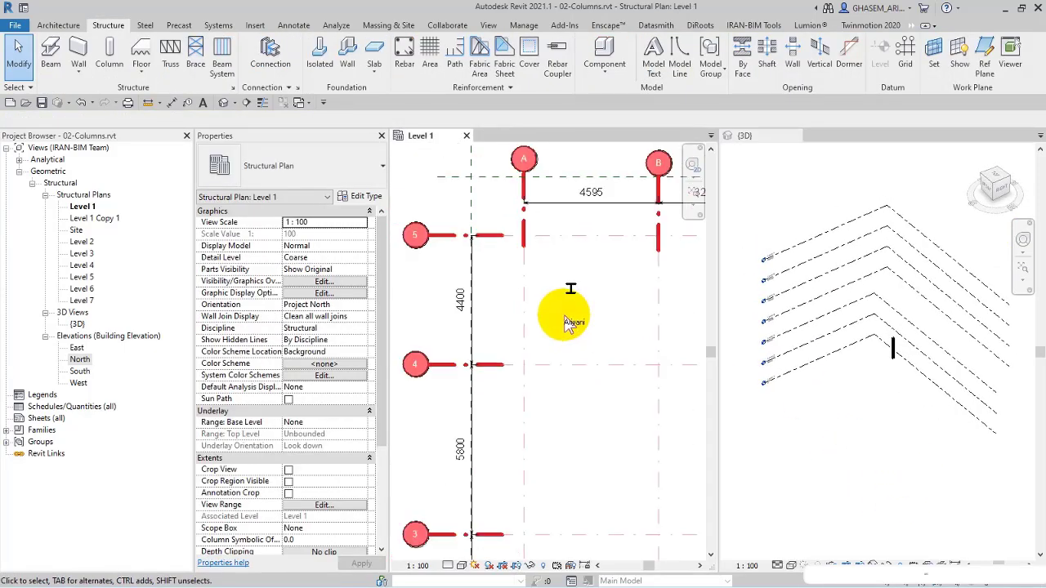
# Place a vertical structural column up to Level 2 at the intersection of grids A and 5.
pyautogui.click(109, 52)
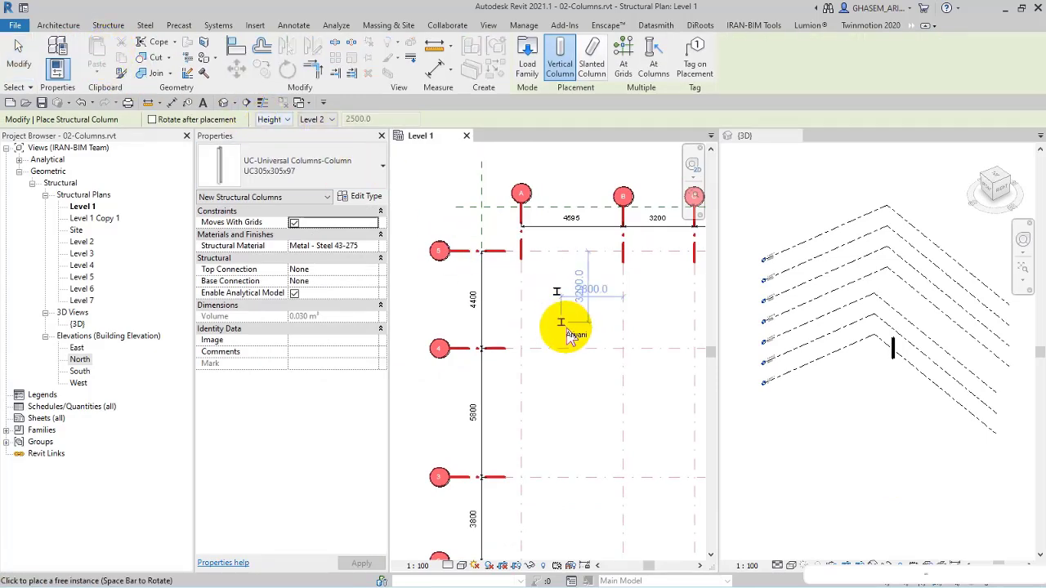
pyautogui.scroll(2, 556, 282)
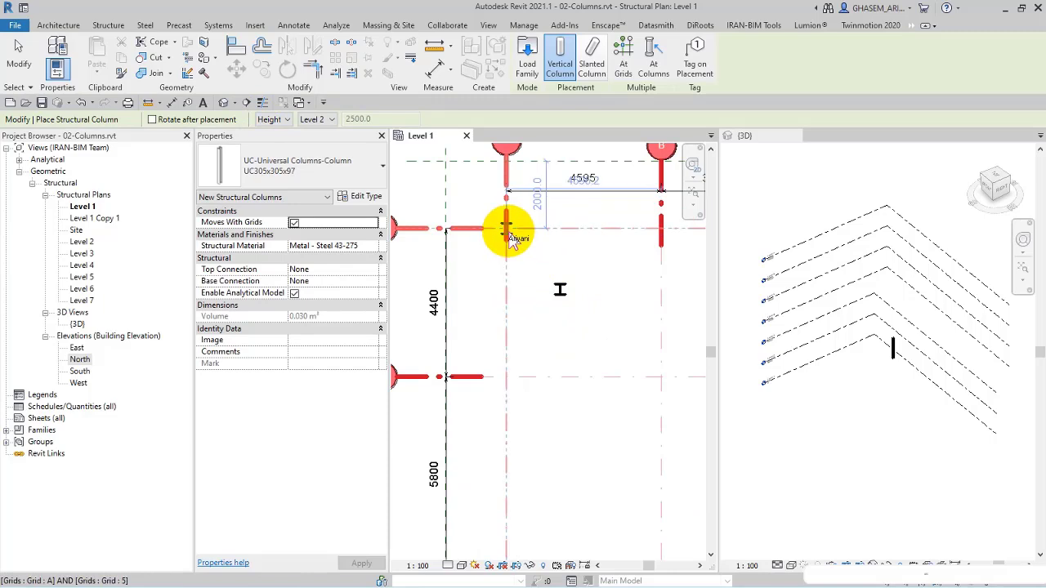
pyautogui.scroll(2, 508, 237)
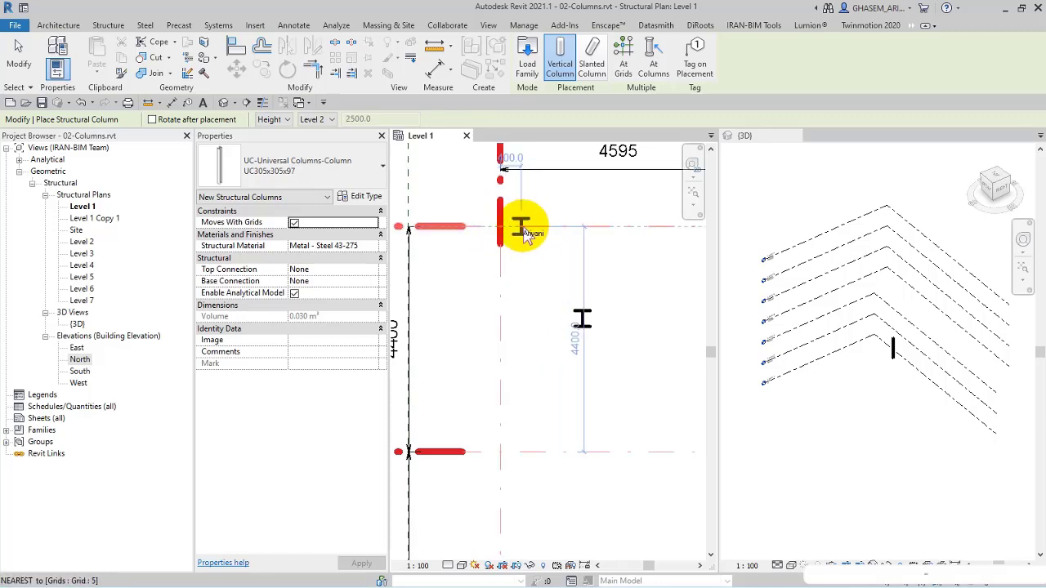
pyautogui.click(500, 226)
pyautogui.moveTo(497, 226); pyautogui.dragTo(726, 187, button='middle')
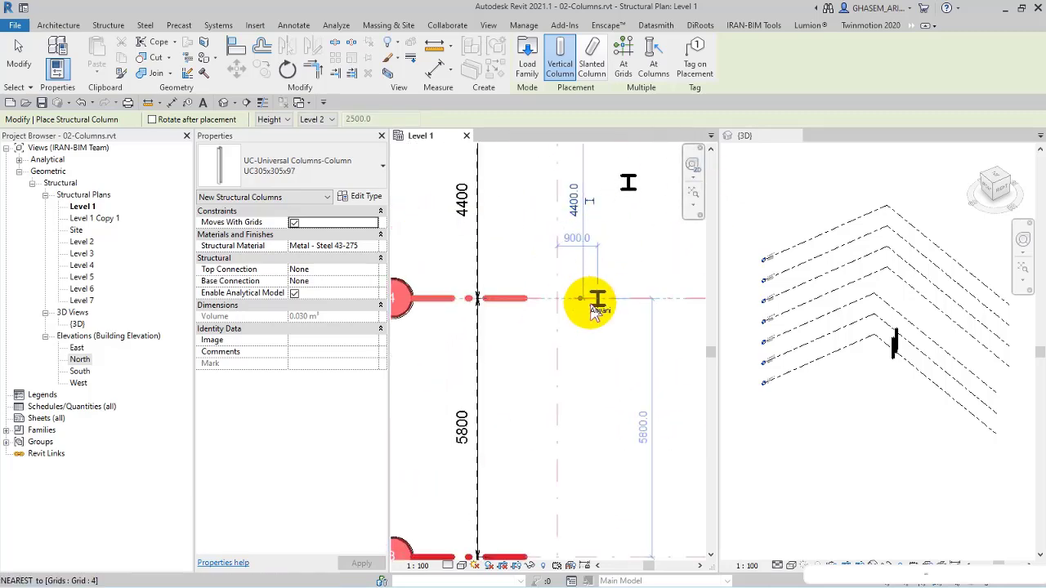
# Try rotating the unplaced column in increments at the intersection of grids A and 4 and in the open bay beside it.
pyautogui.scroll(3, 560, 305)
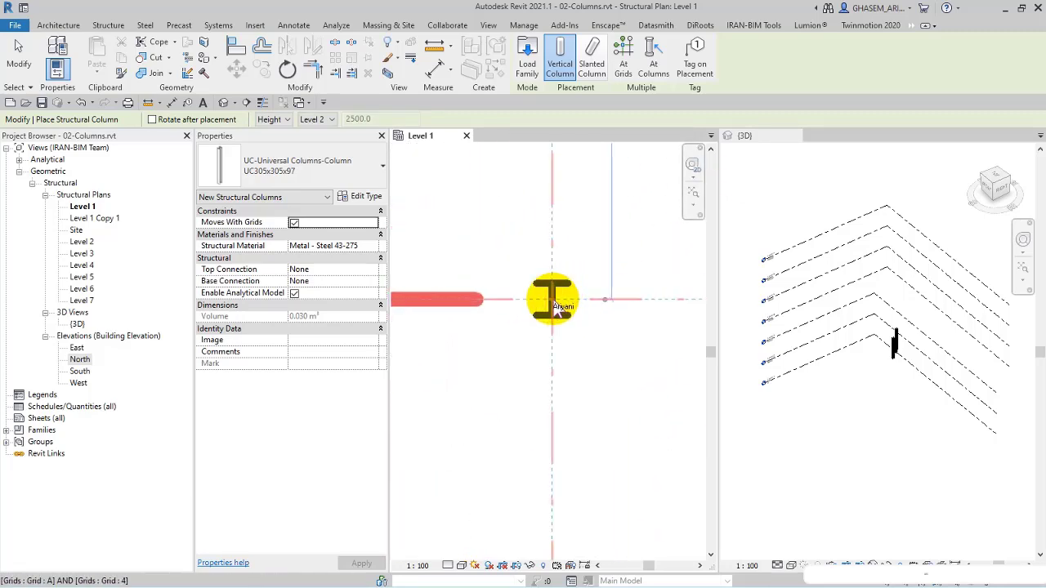
pyautogui.press('space')
pyautogui.press('space')
pyautogui.press('space')
pyautogui.press('space')
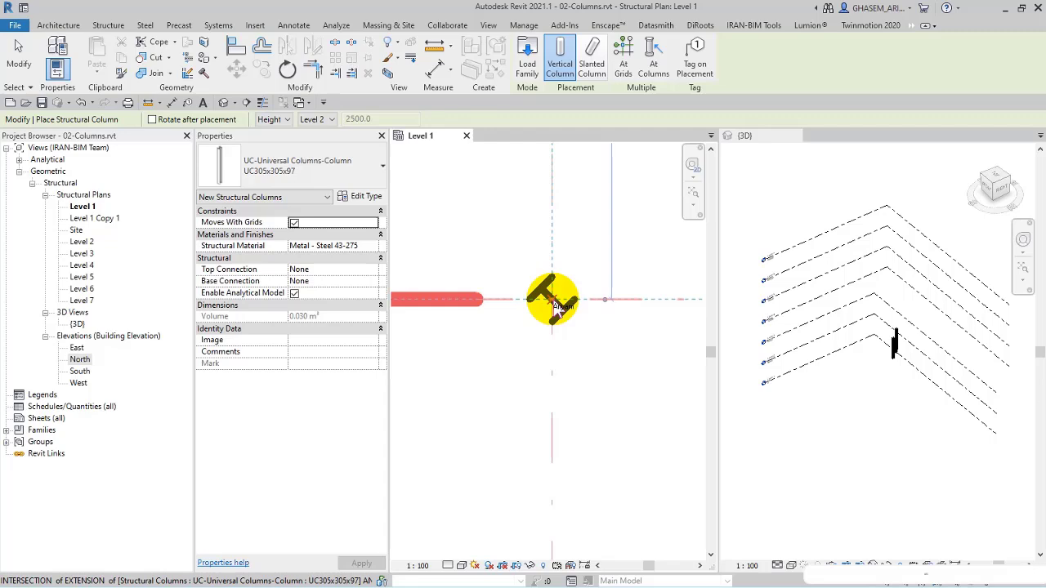
pyautogui.press('space')
pyautogui.moveTo(553, 300); pyautogui.dragTo(486, 325, button='middle')
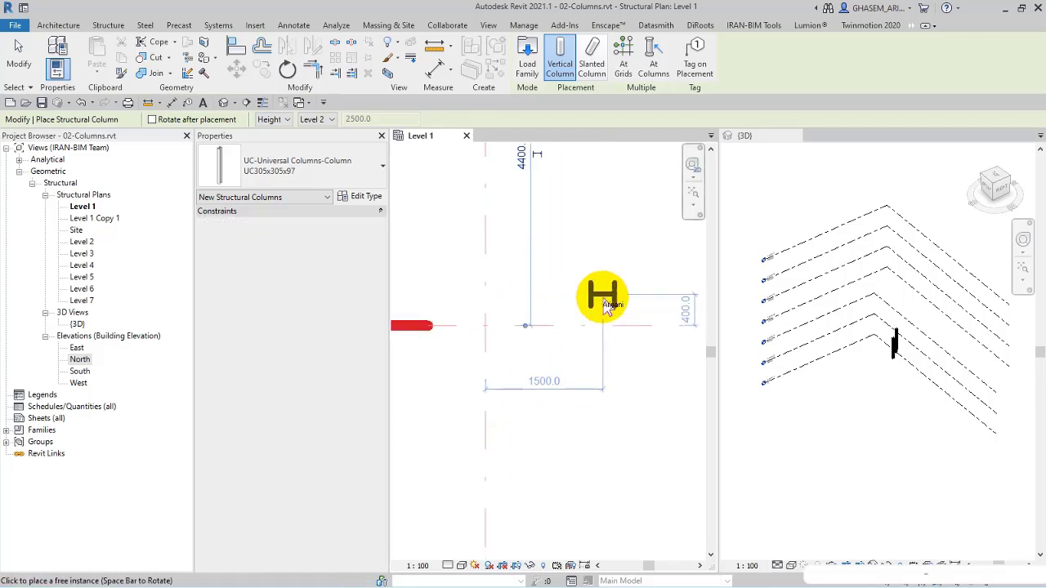
pyautogui.moveTo(602, 295); pyautogui.dragTo(540, 388, button='middle')
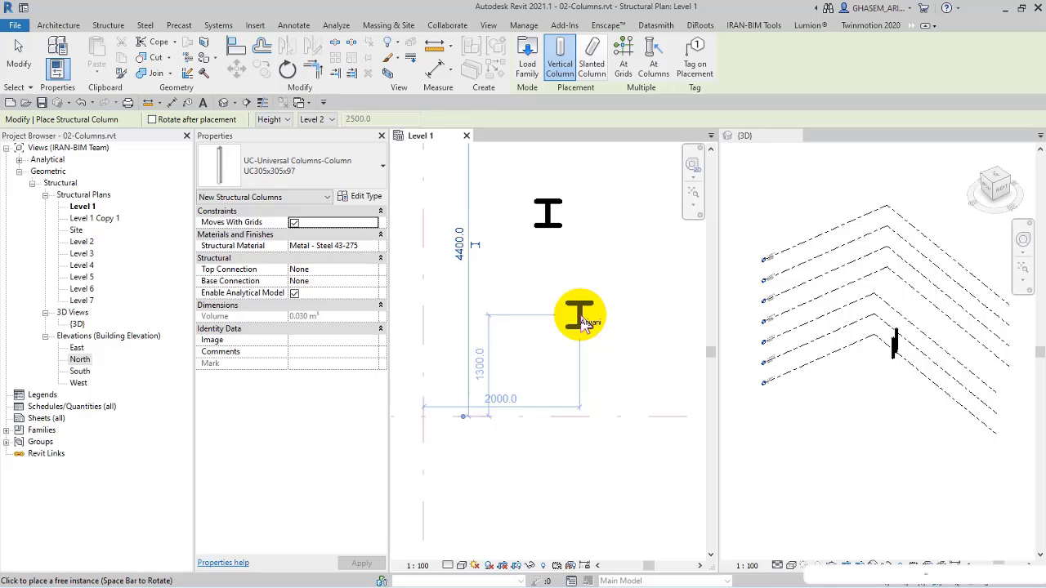
# Capture the screen area around the Level 1 plan with Snagit and mark it up near the column preview with the Pen tool.
pyautogui.press('Print')
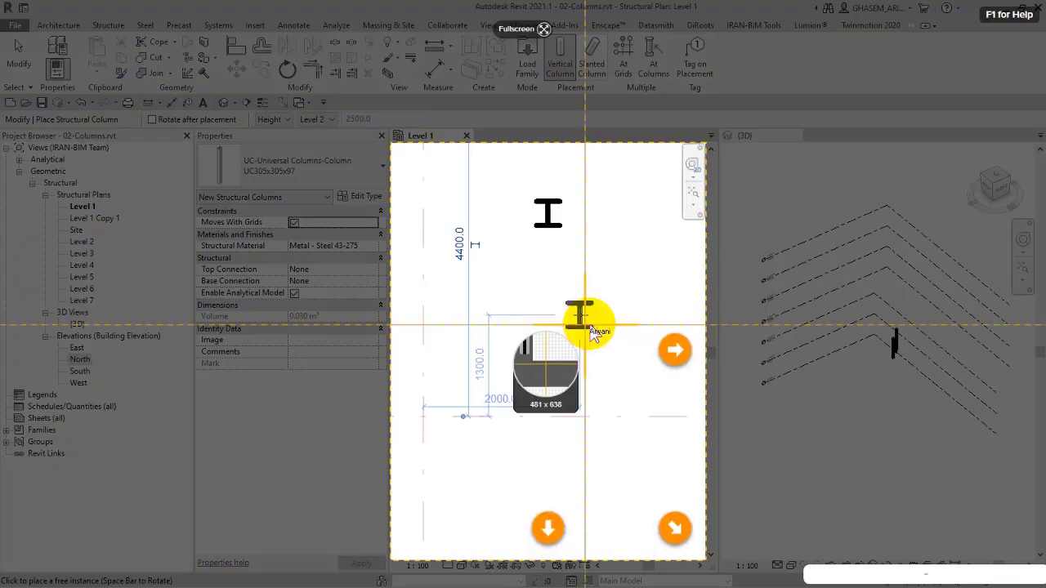
pyautogui.moveTo(112, 10); pyautogui.dragTo(890, 569)
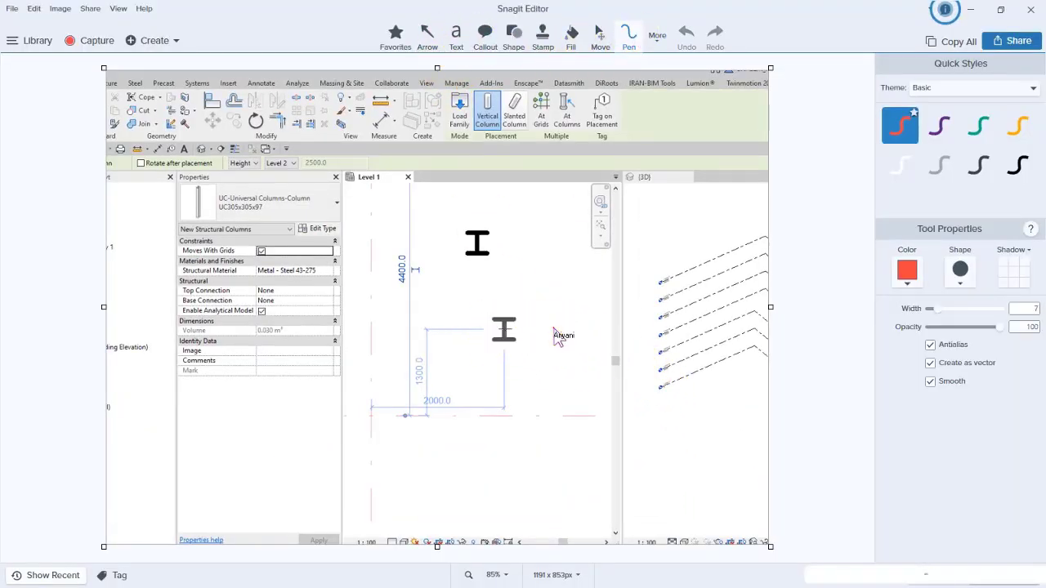
pyautogui.moveTo(515, 282)
pyautogui.mouseDown()
pyautogui.moveTo(482, 296)
pyautogui.moveTo(464, 320)
pyautogui.moveTo(490, 311)
pyautogui.mouseUp()
pyautogui.moveTo(527, 411)
pyautogui.mouseDown()
pyautogui.moveTo(559, 359)
pyautogui.moveTo(535, 368)
pyautogui.mouseUp()
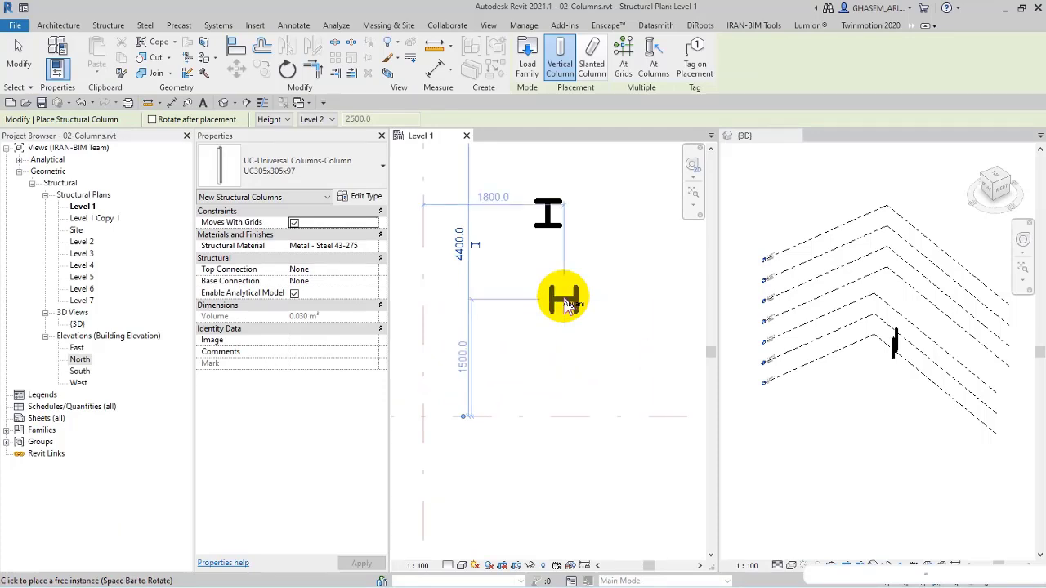
# Place a vertical structural column up to Level 2 at the intersection of grids A and 4.
pyautogui.scroll(-2, 569, 307)
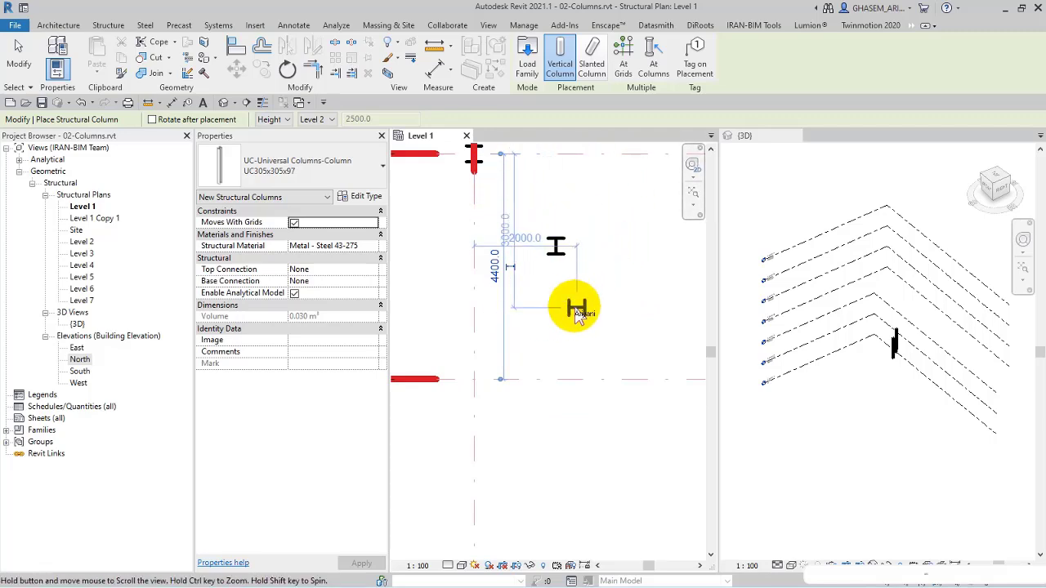
pyautogui.scroll(-1, 560, 327)
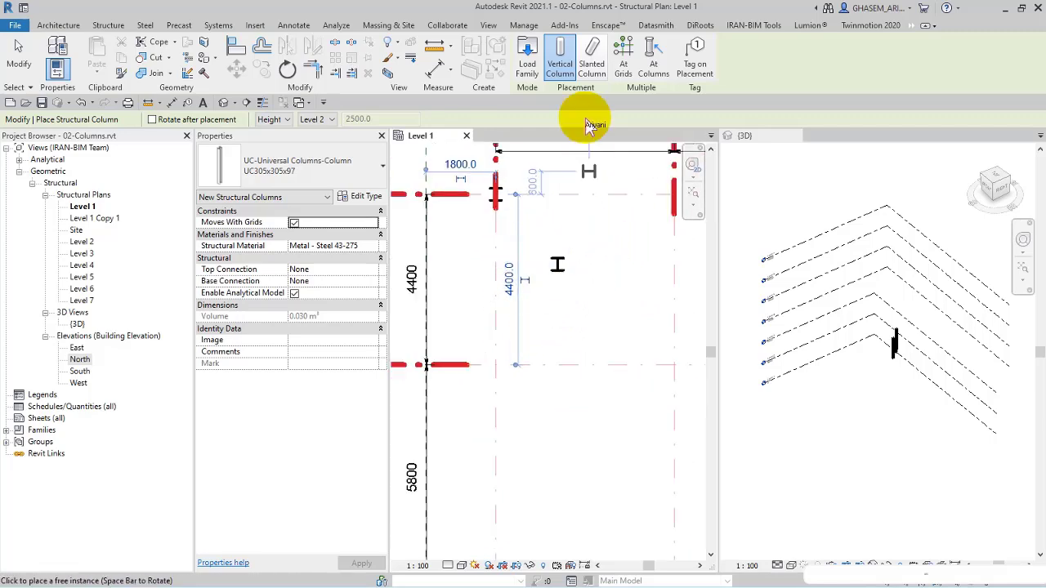
pyautogui.click(498, 369)
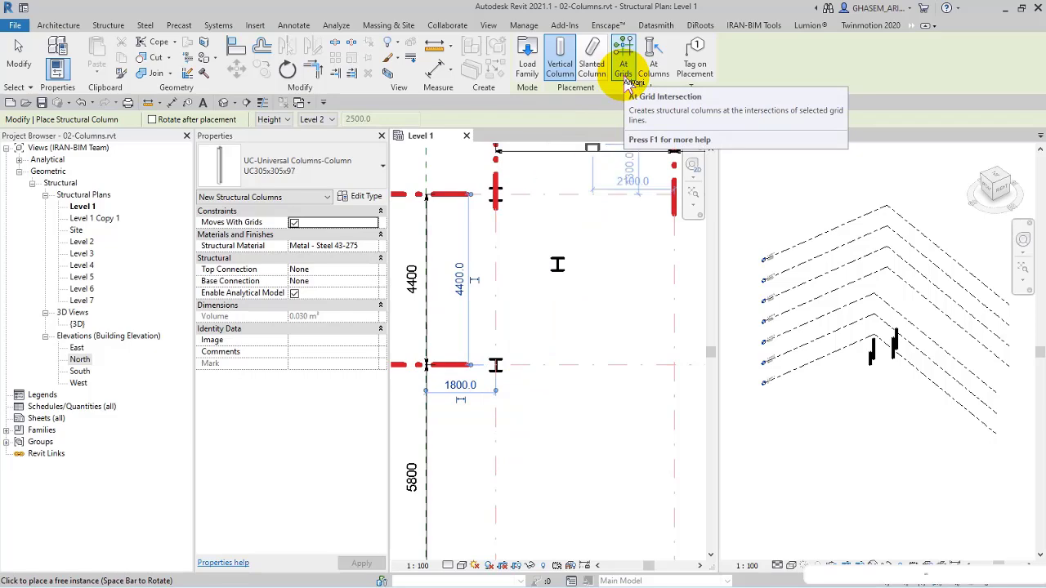
# Place columns at the intersections of grids B and C with grids 4 and 5 using the At Grids option, and finish the placement.
pyautogui.click(623, 65)
pyautogui.scroll(-5, 517, 345)
pyautogui.scroll(1, 558, 362)
pyautogui.moveTo(559, 362); pyautogui.dragTo(476, 354, button='middle')
pyautogui.moveTo(599, 337); pyautogui.dragTo(502, 297, button='middle')
pyautogui.scroll(-2, 502, 296)
pyautogui.moveTo(583, 292); pyautogui.dragTo(646, 269, button='middle')
pyautogui.scroll(1, 575, 202)
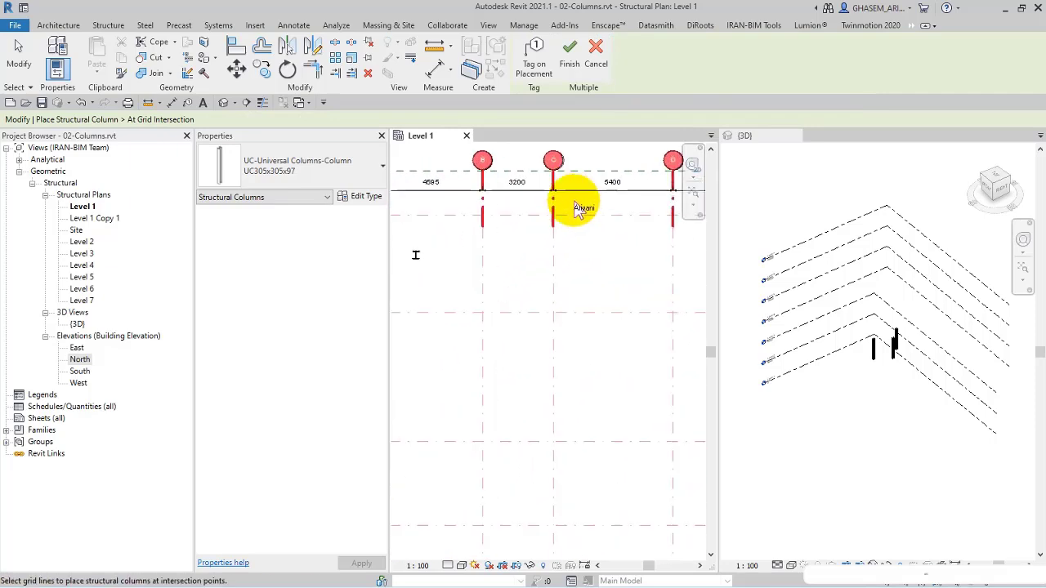
pyautogui.moveTo(532, 250); pyautogui.dragTo(451, 334)
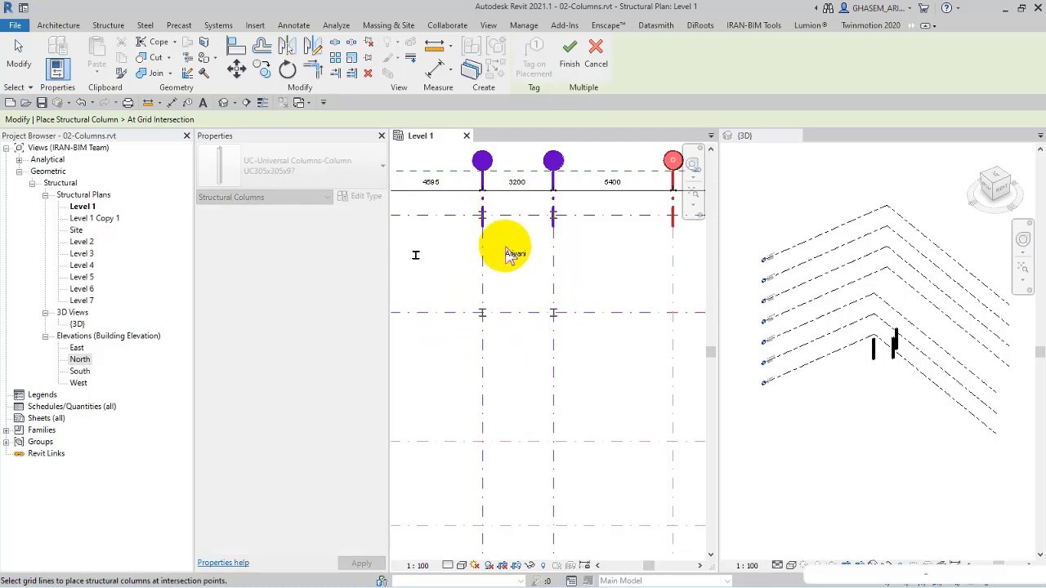
pyautogui.scroll(1, 509, 248)
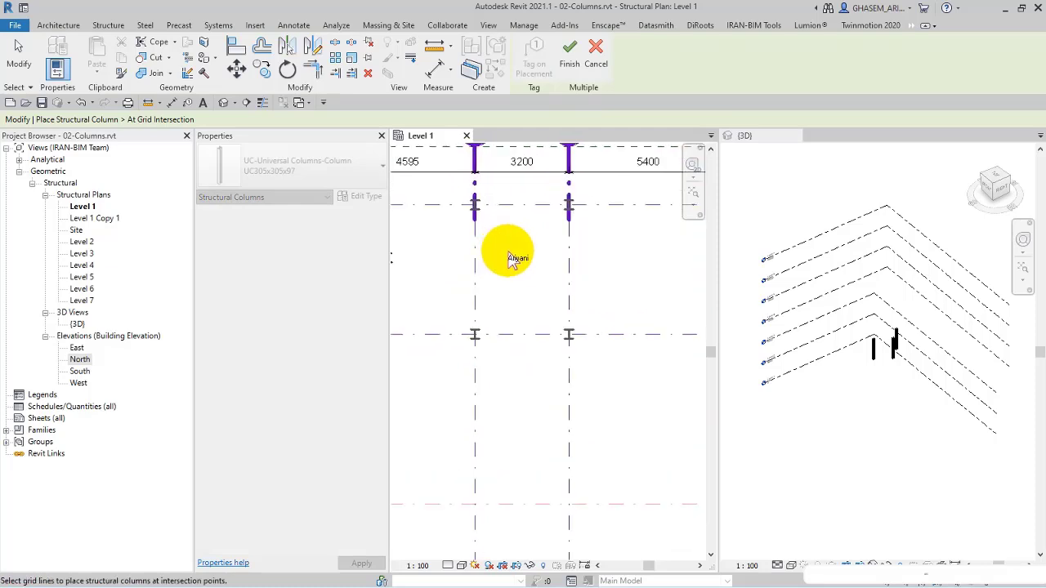
pyautogui.click(572, 64)
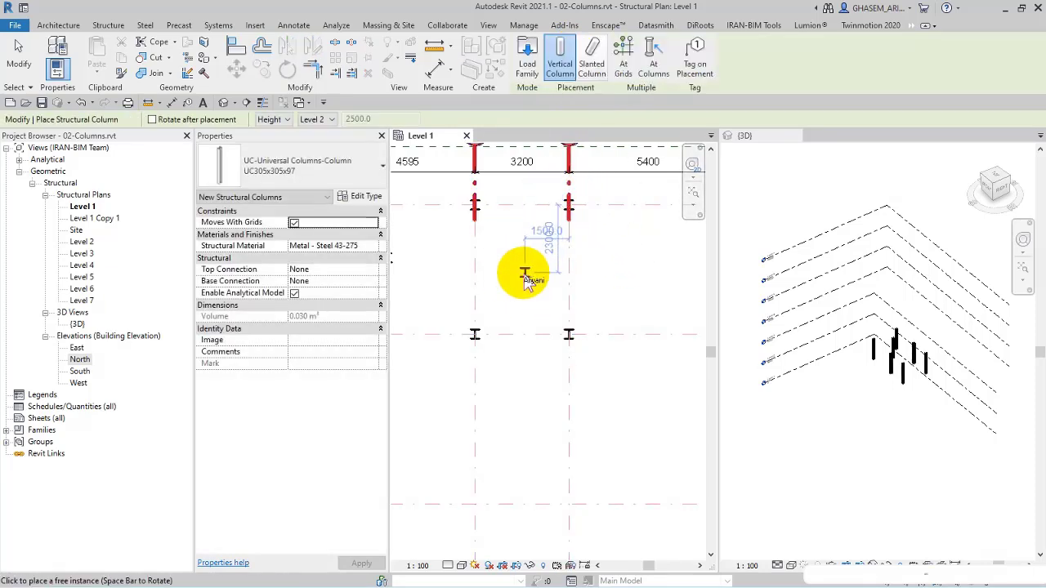
pyautogui.scroll(-3, 540, 282)
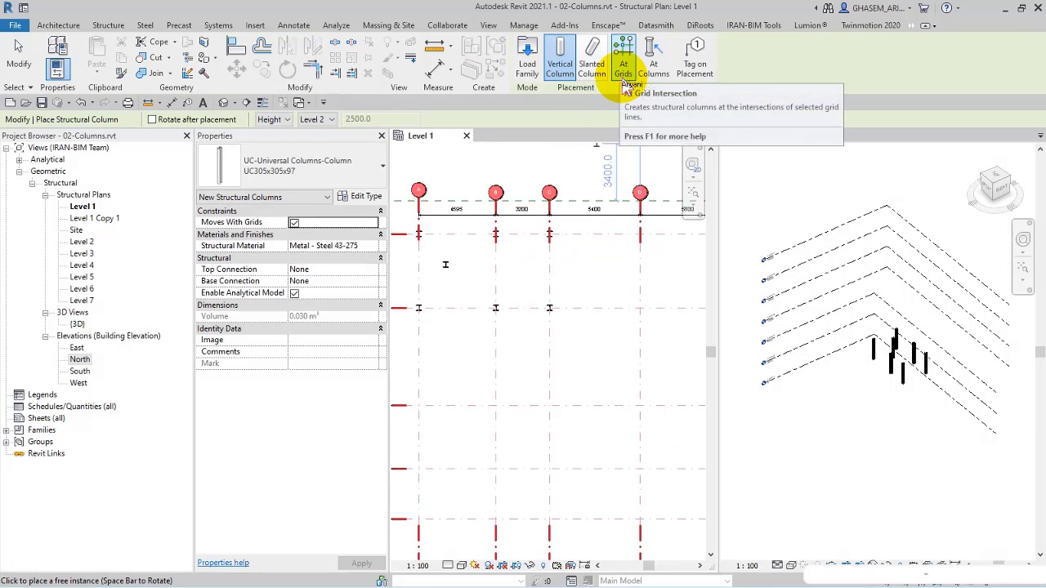
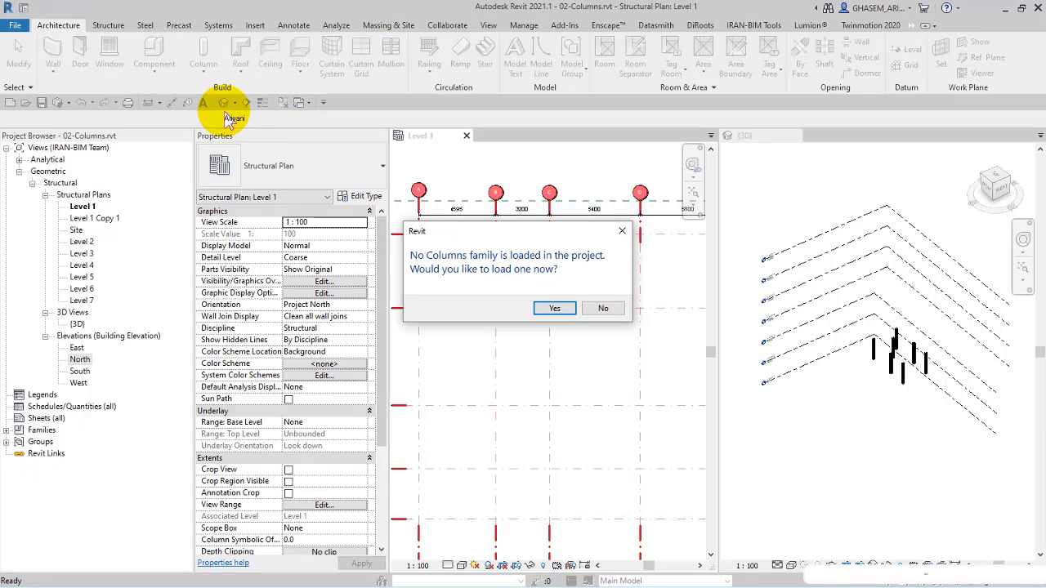
# Try to load Concrete Square.rfa from the library's Columns > Concrete folder as an architectural column family.
pyautogui.click(556, 309)
pyautogui.moveTo(605, 69); pyautogui.dragTo(490, 66)
pyautogui.click(718, 77)
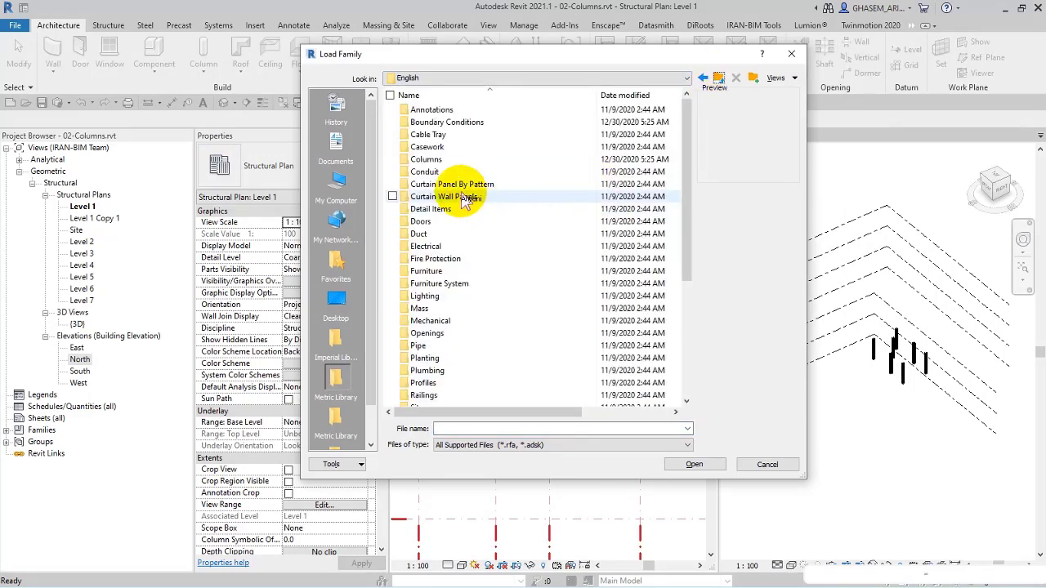
pyautogui.click(429, 163)
pyautogui.moveTo(691, 140); pyautogui.dragTo(691, 233)
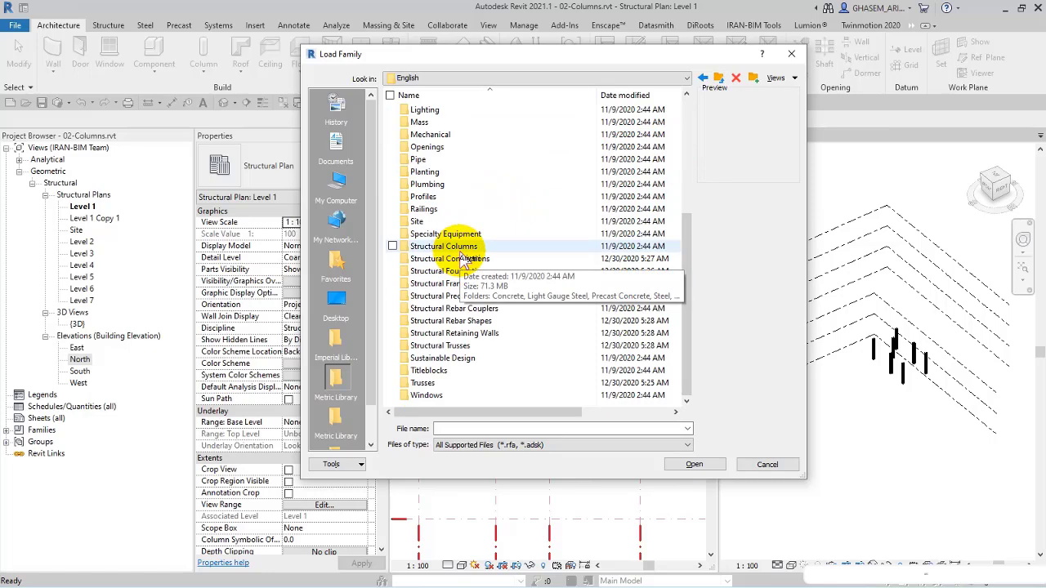
pyautogui.moveTo(687, 273); pyautogui.dragTo(688, 160)
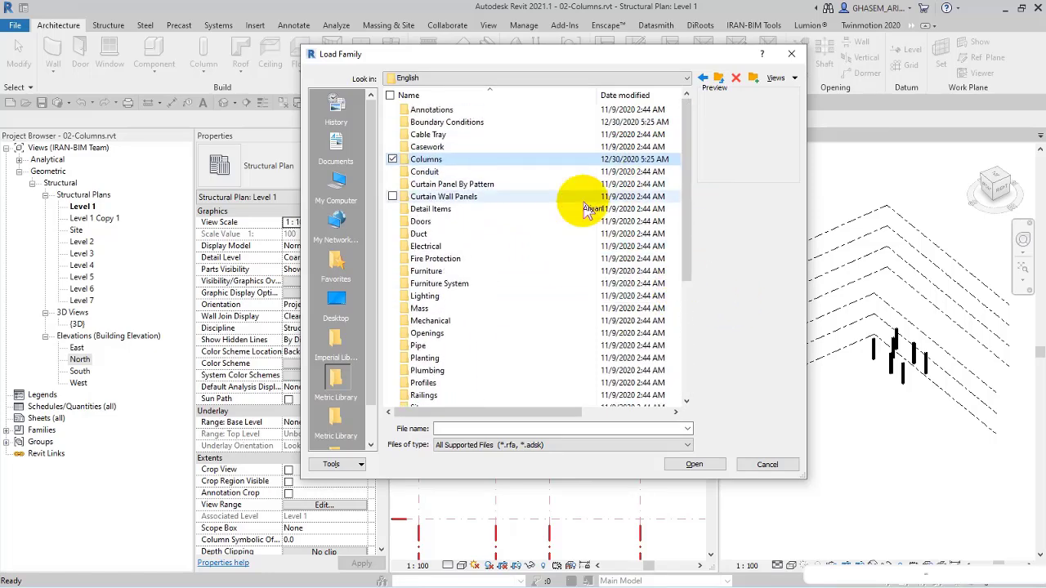
pyautogui.doubleClick(429, 160)
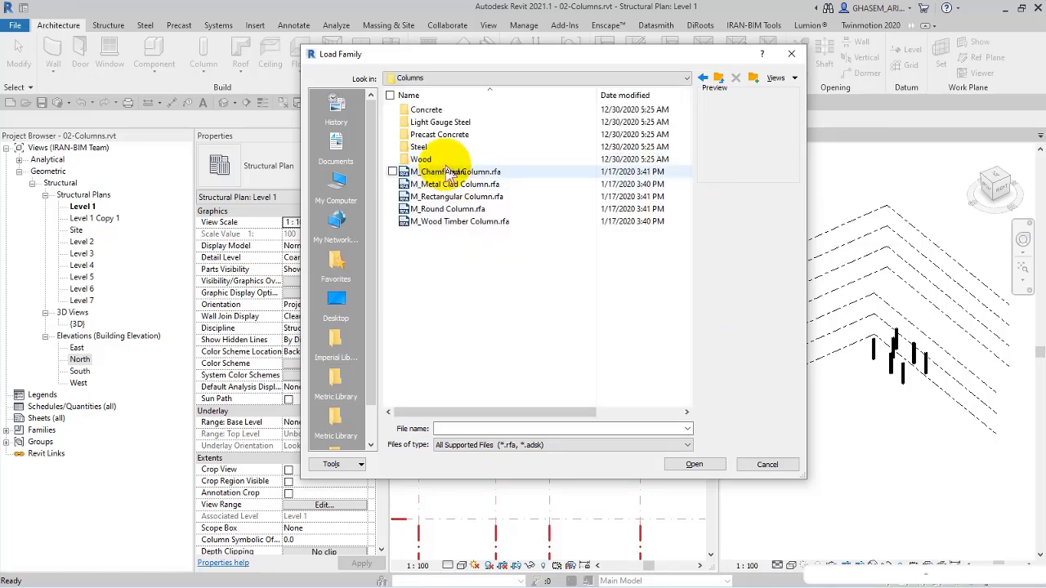
pyautogui.doubleClick(433, 111)
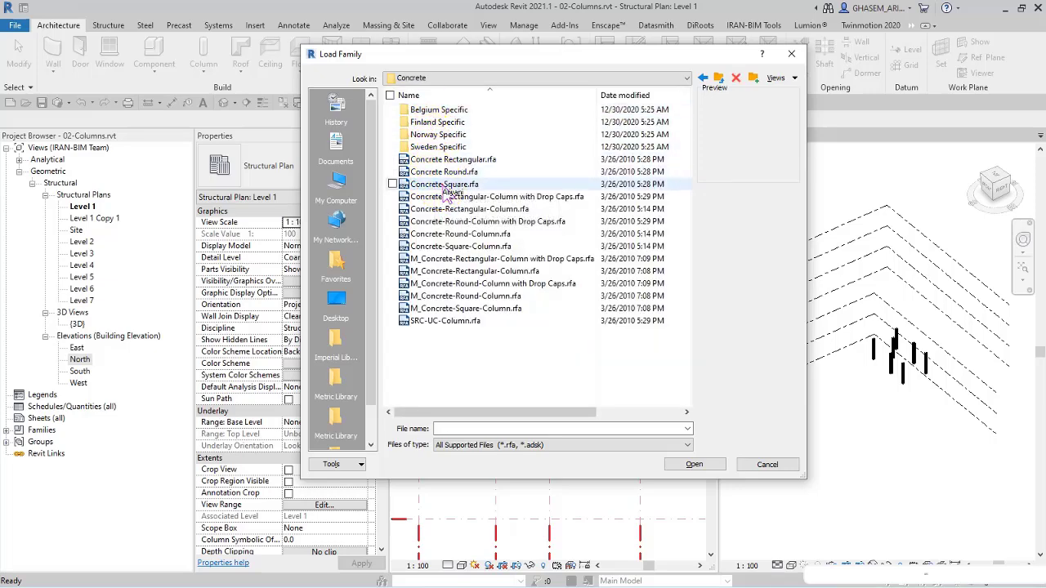
pyautogui.click(442, 184)
pyautogui.click(694, 463)
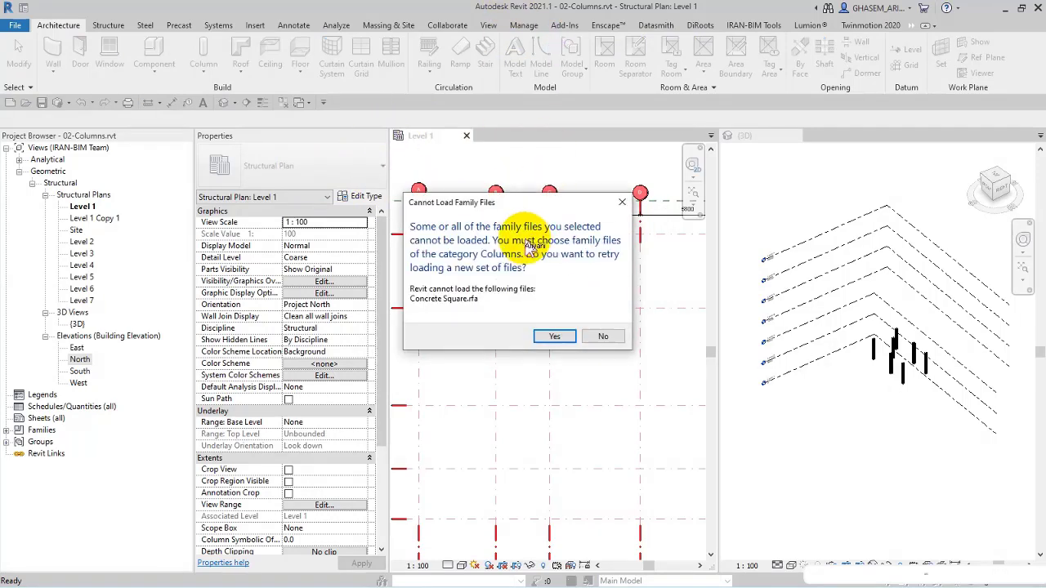
pyautogui.click(602, 338)
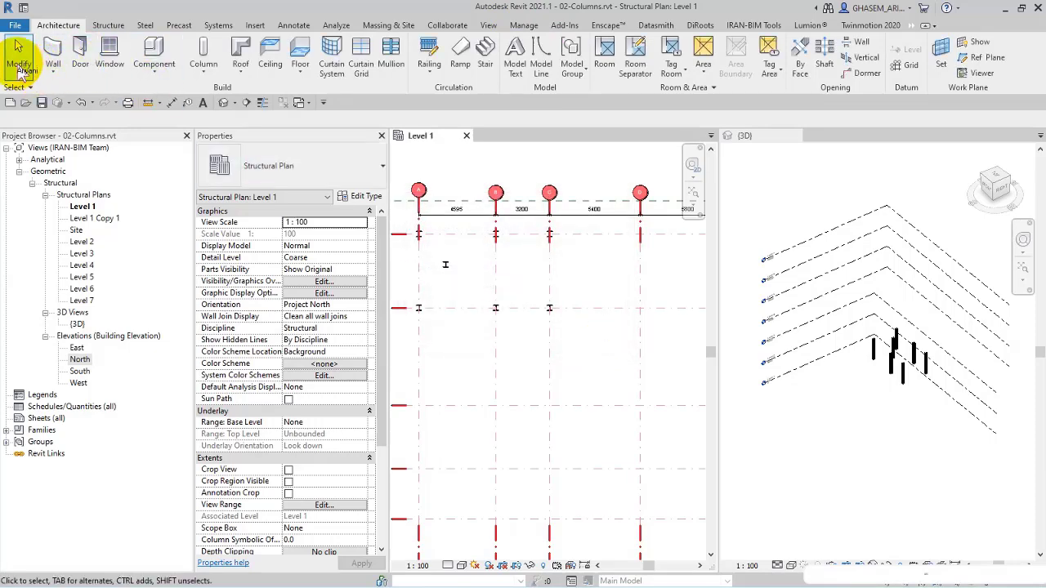
# Try to load M_Concrete-Square-Column.rfa from the Concrete folder for the architectural column command.
pyautogui.click(204, 75)
pyautogui.click(225, 120)
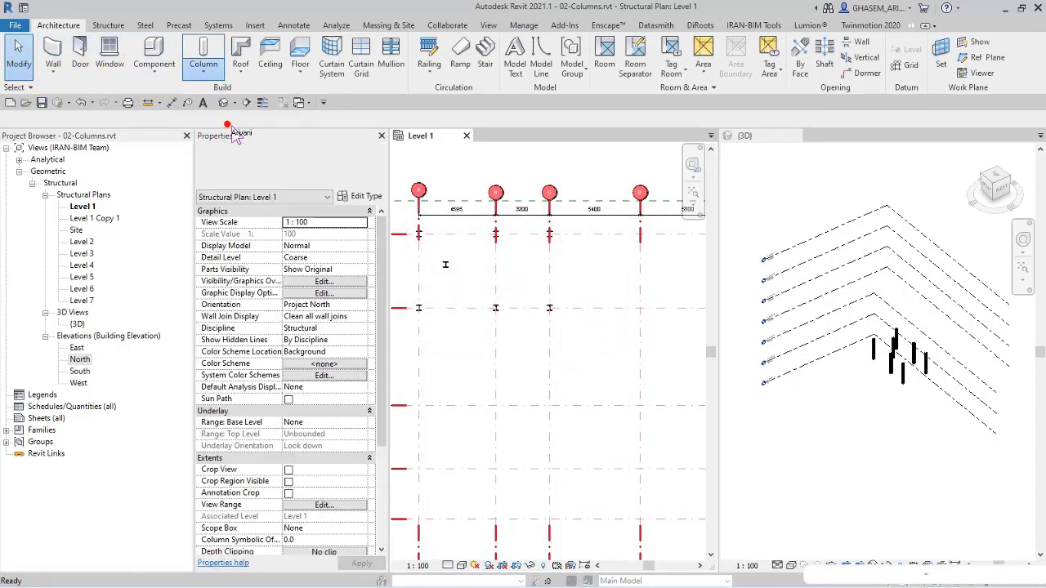
pyautogui.click(553, 309)
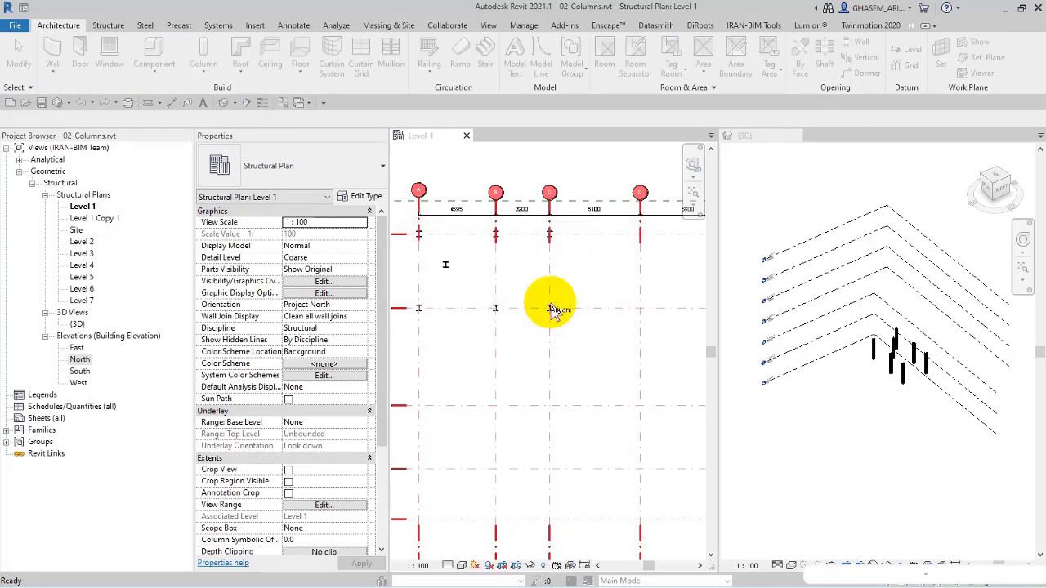
pyautogui.click(449, 173)
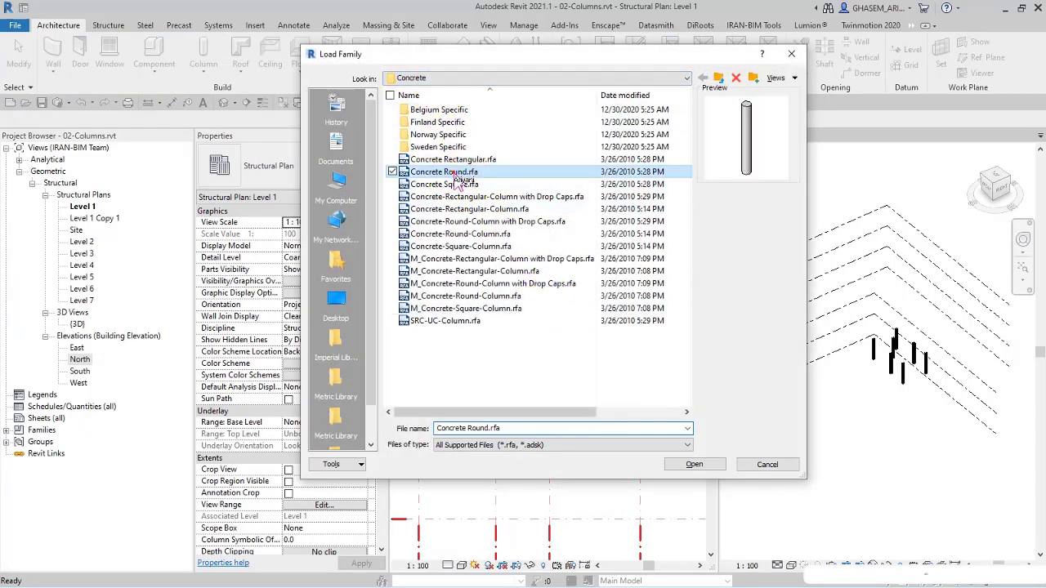
pyautogui.click(469, 299)
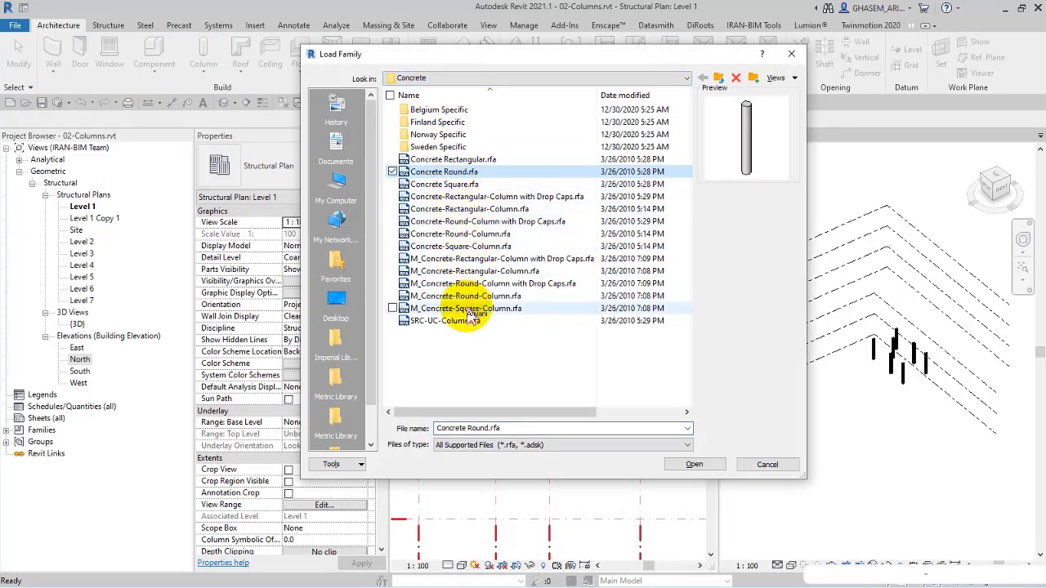
pyautogui.click(482, 308)
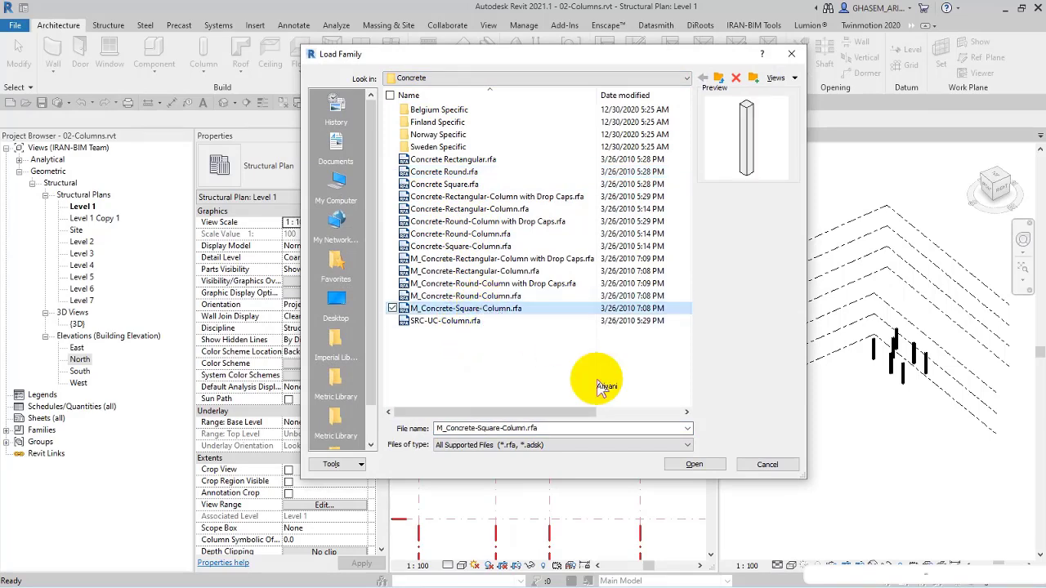
pyautogui.click(693, 465)
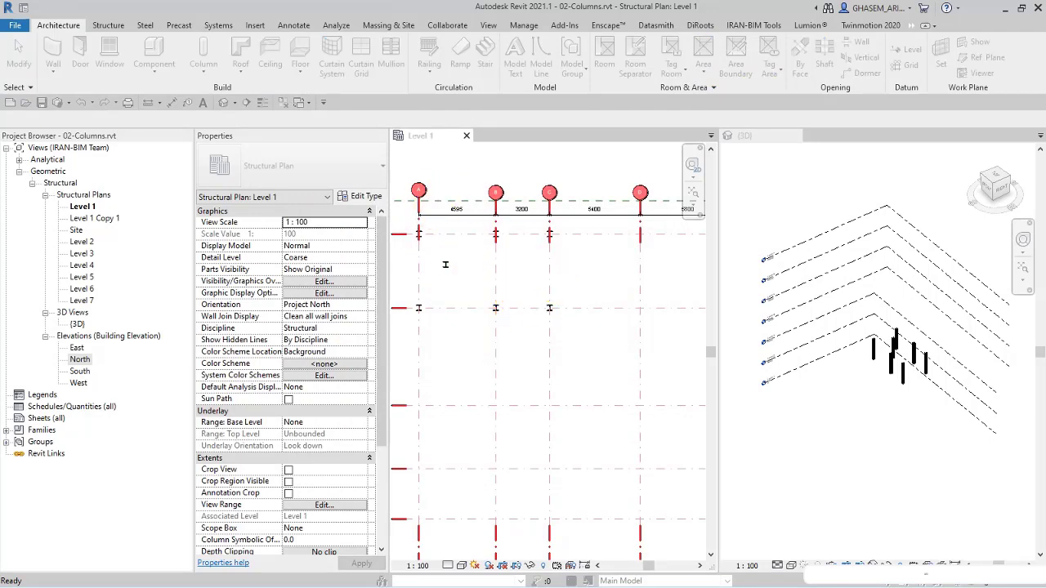
# Start an architectural column and load the M_Rectangular Column.rfa family from the library's Columns folder.
pyautogui.click(203, 73)
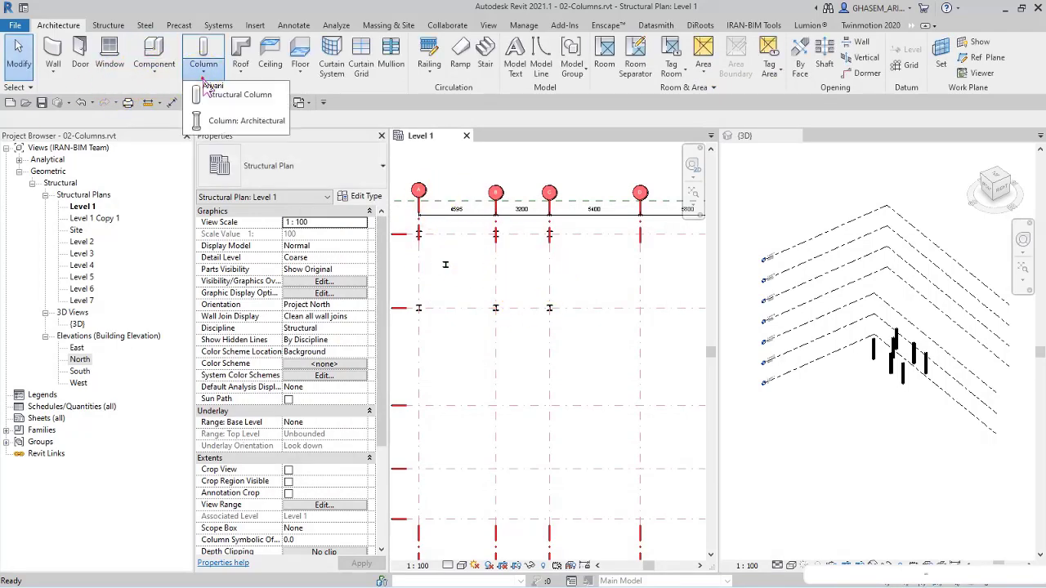
pyautogui.click(227, 122)
pyautogui.click(564, 309)
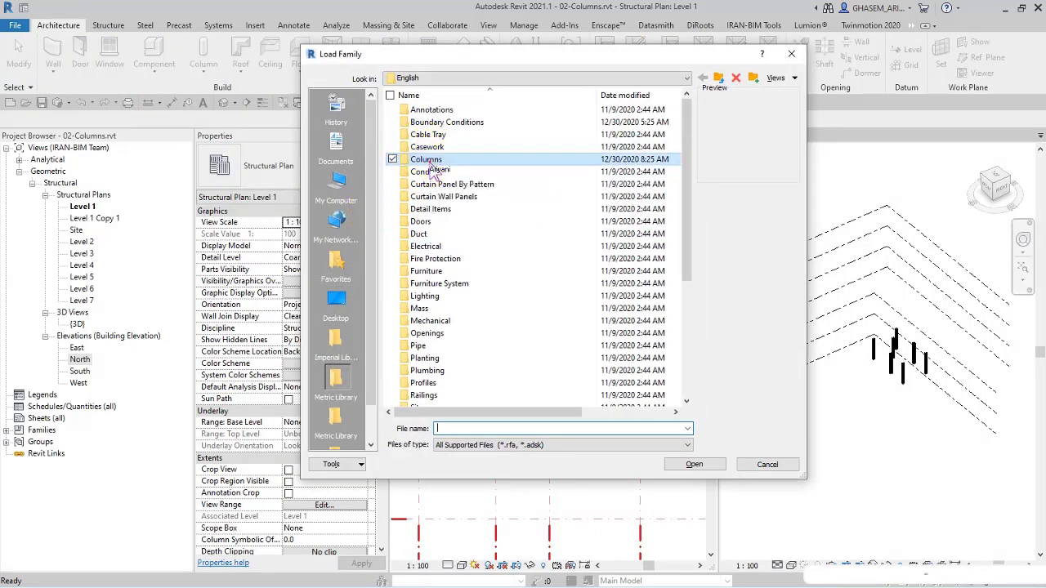
pyautogui.doubleClick(431, 162)
pyautogui.click(435, 162)
pyautogui.click(436, 151)
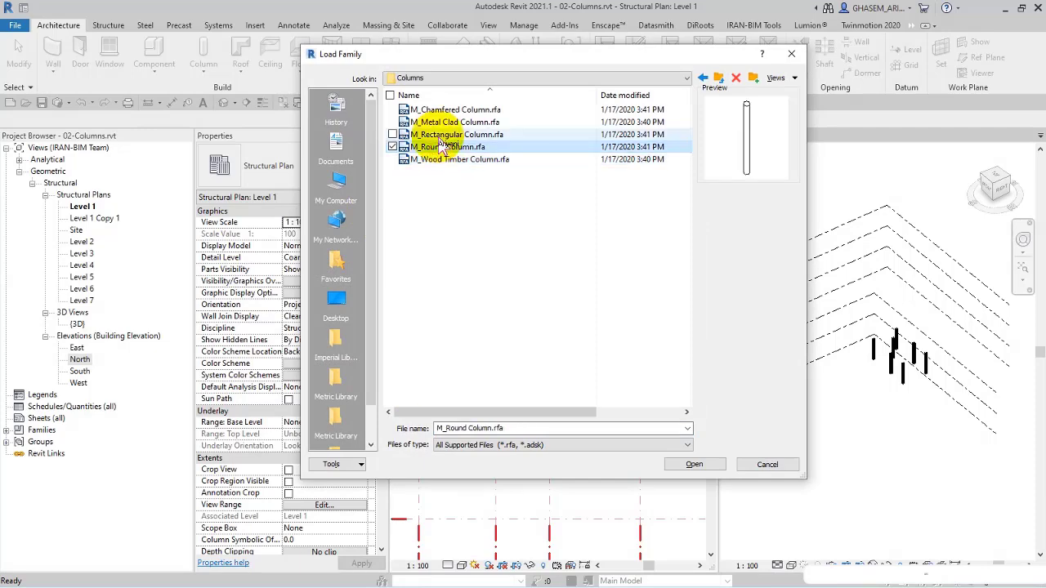
pyautogui.click(445, 135)
pyautogui.click(446, 122)
pyautogui.click(446, 134)
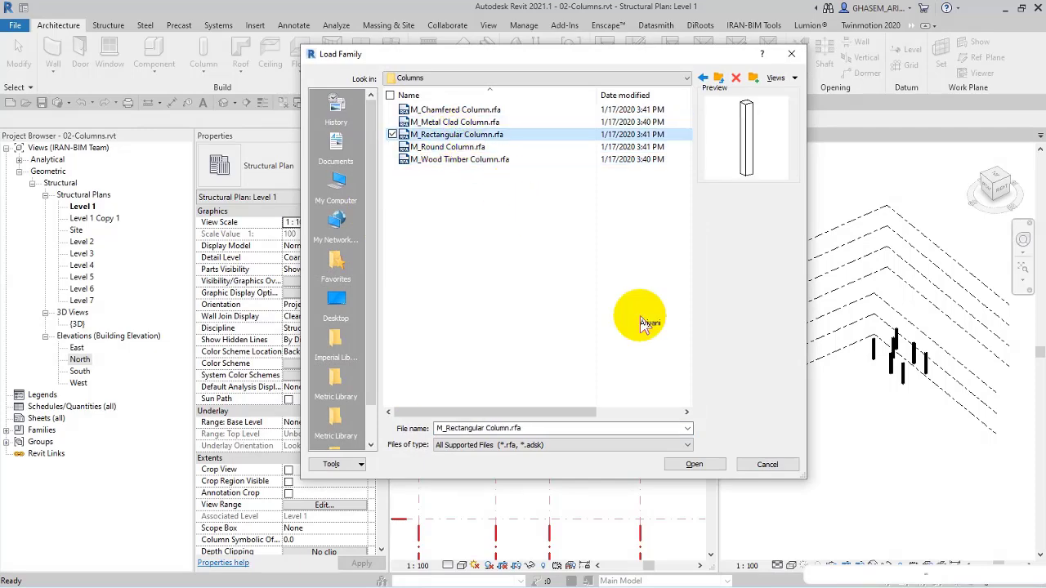
pyautogui.click(696, 464)
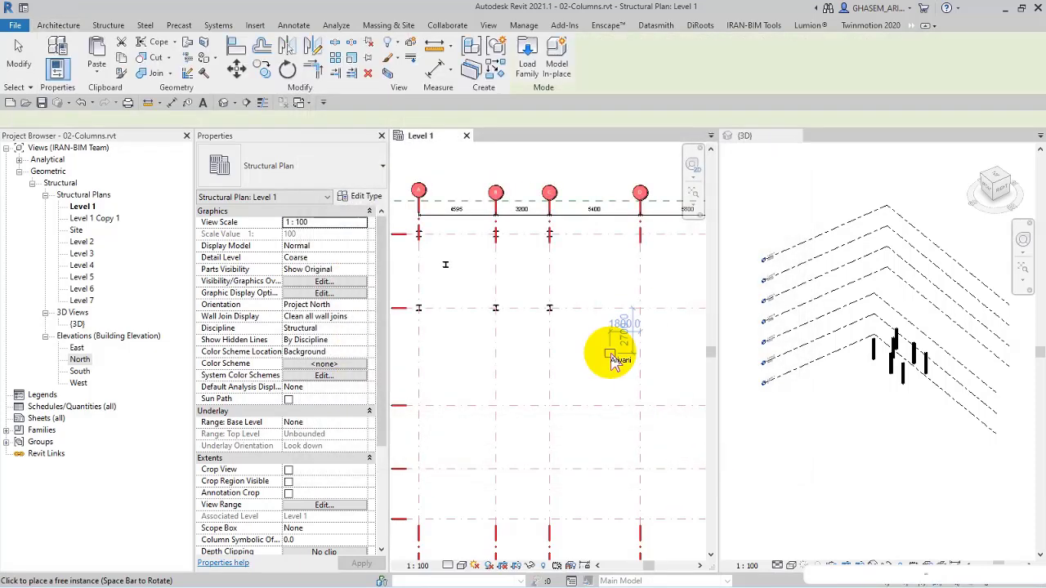
# Place 475 x 610mm rectangular architectural columns at the intersections of grids B and C with grids 3 and 2, and finish placing.
pyautogui.click(558, 277)
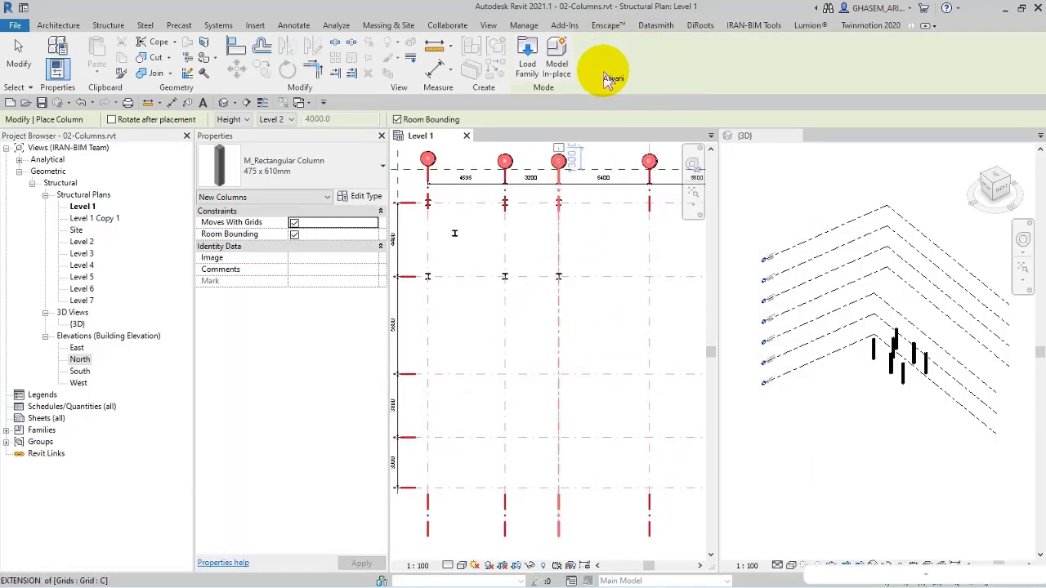
pyautogui.moveTo(518, 305); pyautogui.dragTo(544, 270, button='middle')
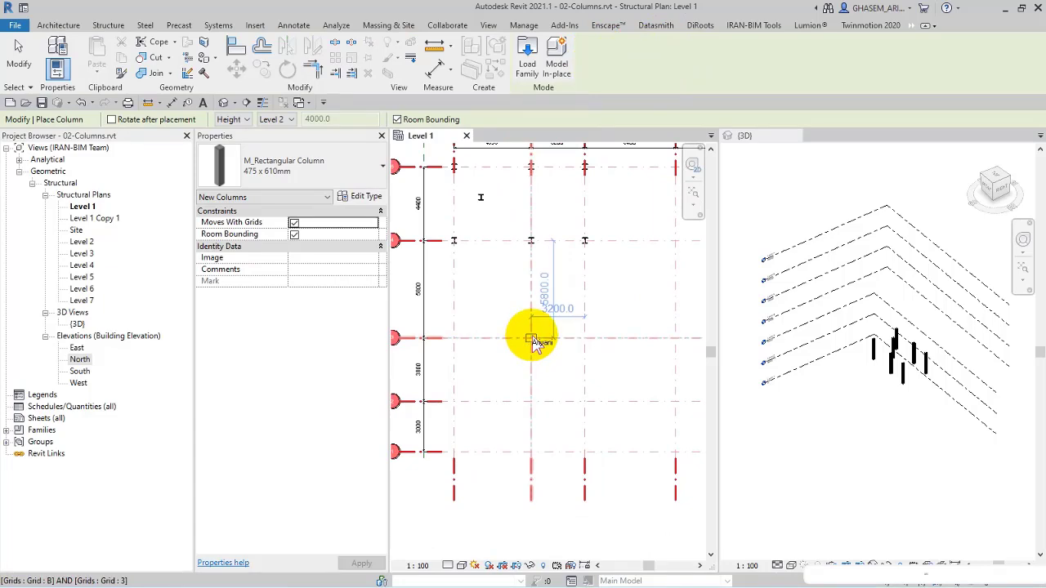
pyautogui.click(531, 338)
pyautogui.click(585, 338)
pyautogui.click(531, 401)
pyautogui.click(585, 401)
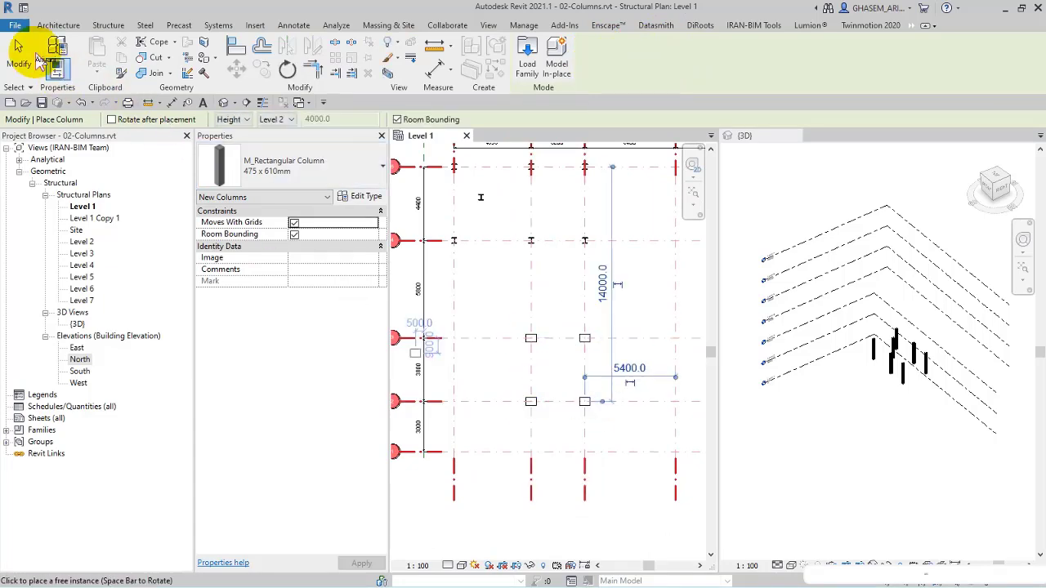
pyautogui.click(17, 50)
pyautogui.click(630, 412)
pyautogui.click(806, 439)
pyautogui.click(845, 388)
pyautogui.click(445, 325)
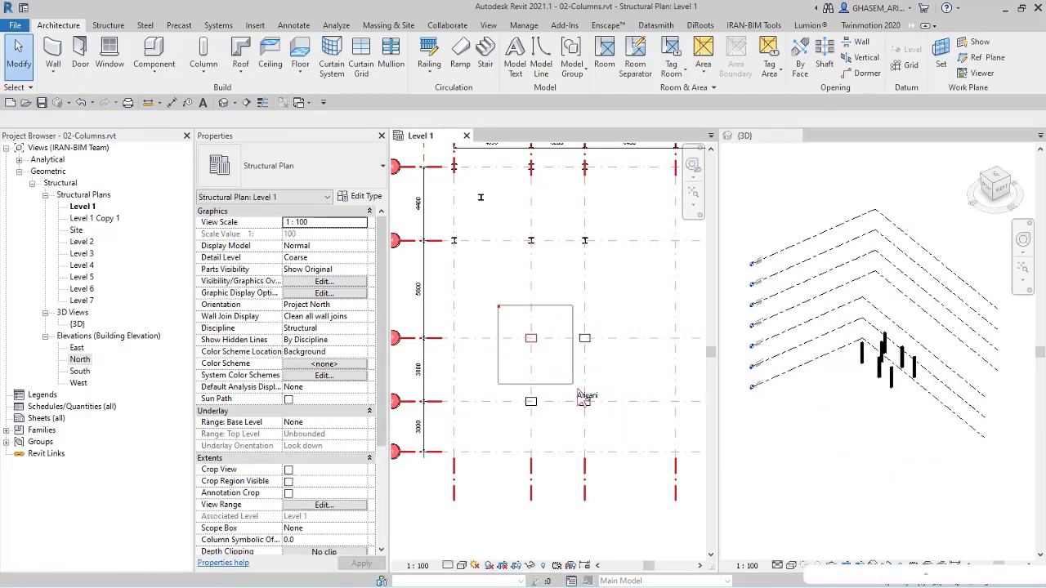
pyautogui.moveTo(629, 454); pyautogui.dragTo(625, 448)
pyautogui.scroll(2, 618, 424)
pyautogui.click(618, 424)
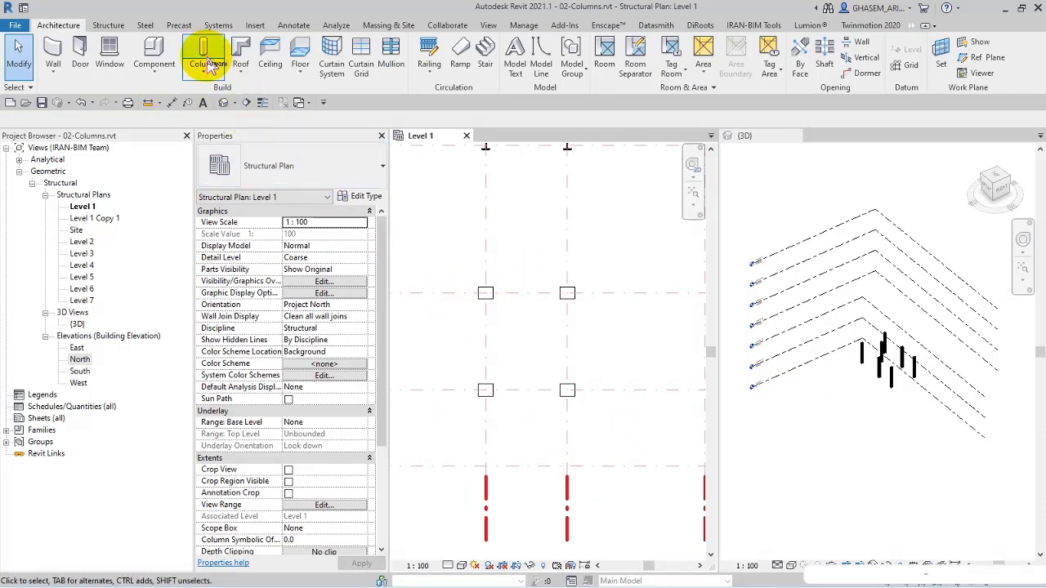
# Start structural column placement at architectural columns with the UC-Universal Columns-Column type UC356x368x129.
pyautogui.click(114, 27)
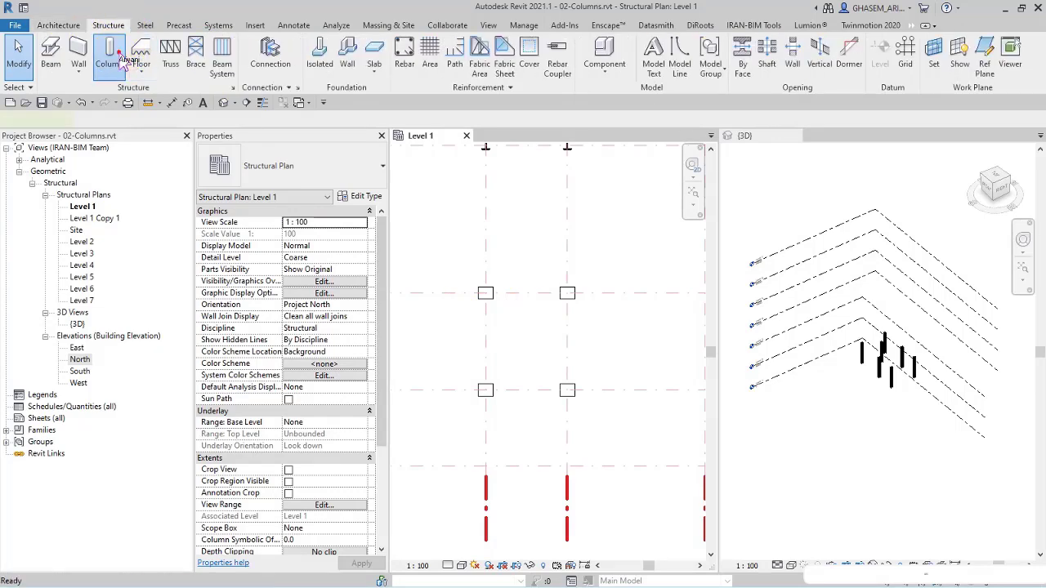
pyautogui.click(121, 61)
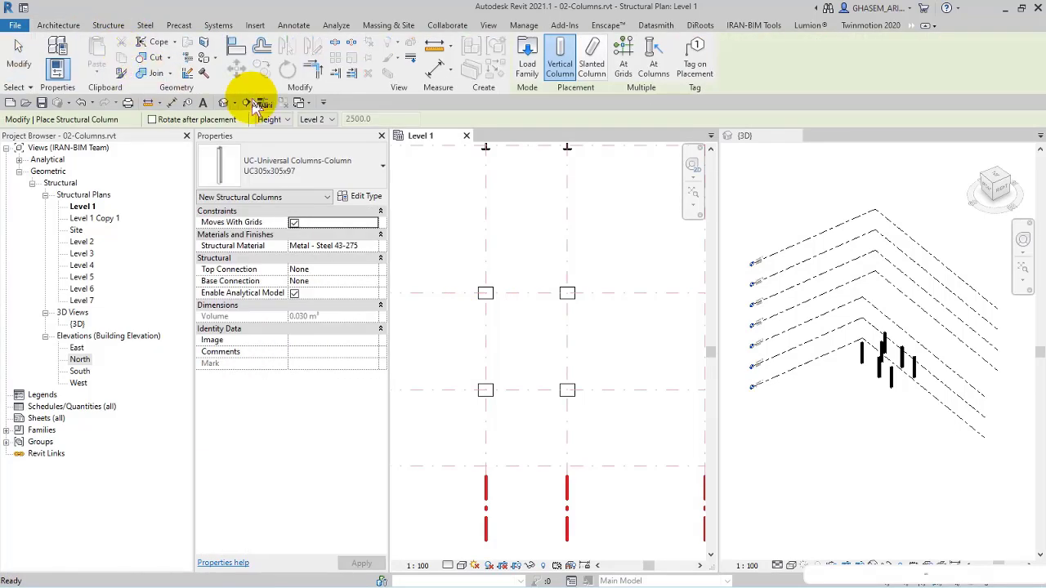
pyautogui.click(654, 72)
pyautogui.click(300, 183)
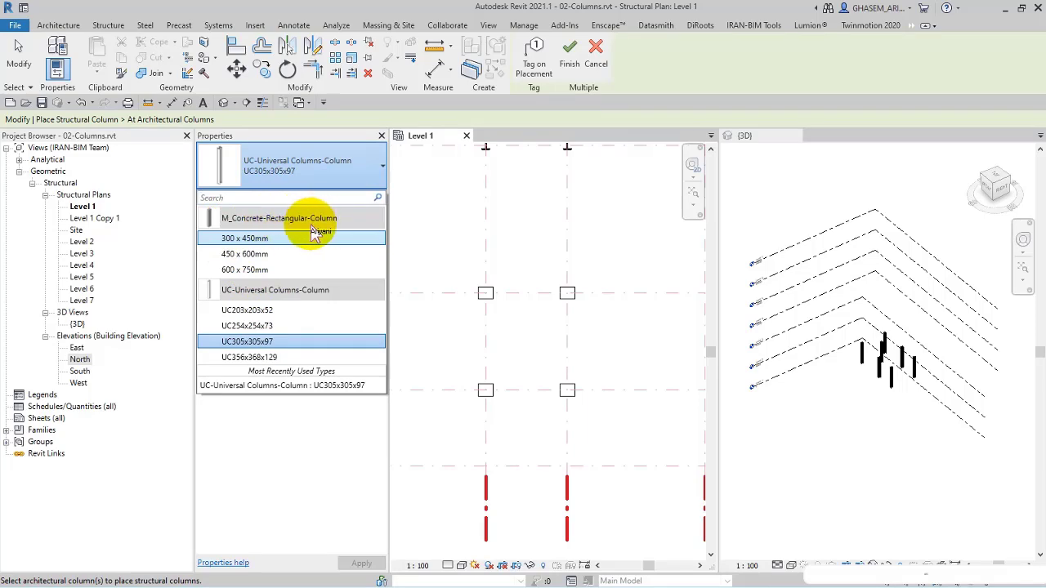
pyautogui.click(299, 164)
pyautogui.click(299, 164)
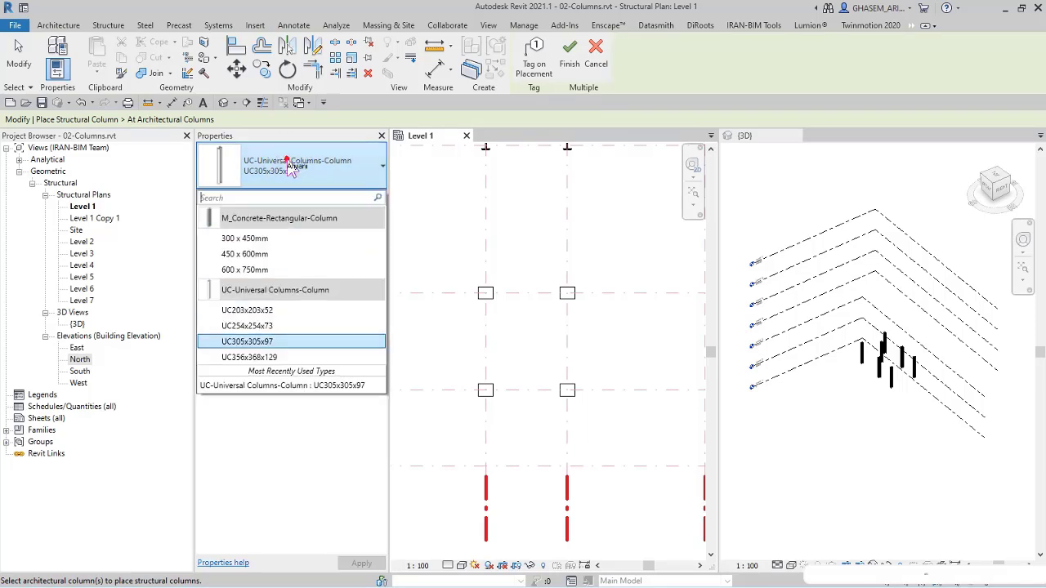
pyautogui.click(262, 358)
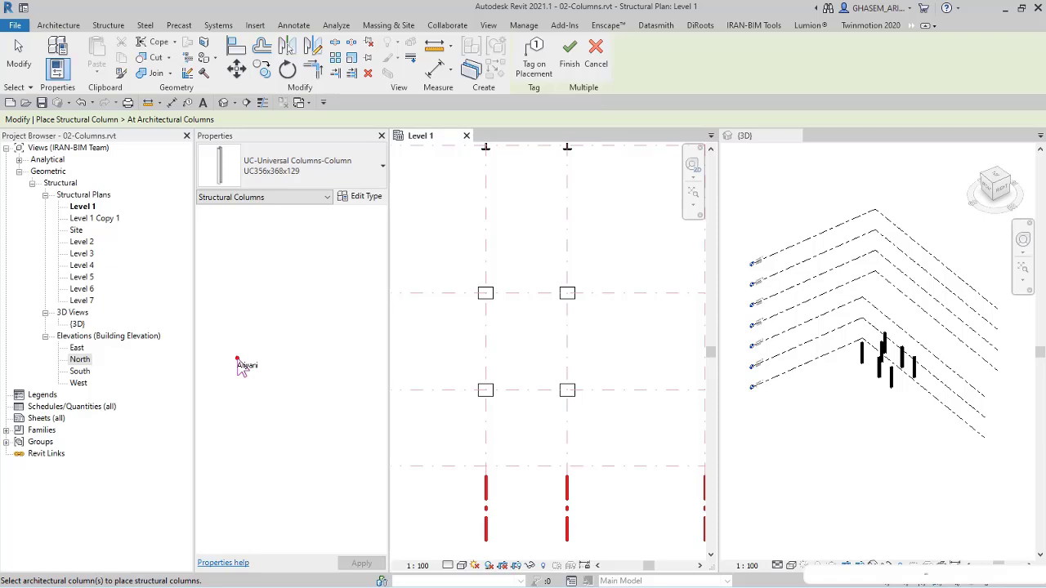
# Place structural columns rotated 90 degrees inside the four architectural columns at grids B and C, and end the command.
pyautogui.moveTo(586, 424); pyautogui.dragTo(635, 466)
pyautogui.scroll(3, 451, 285)
pyautogui.scroll(2, 542, 319)
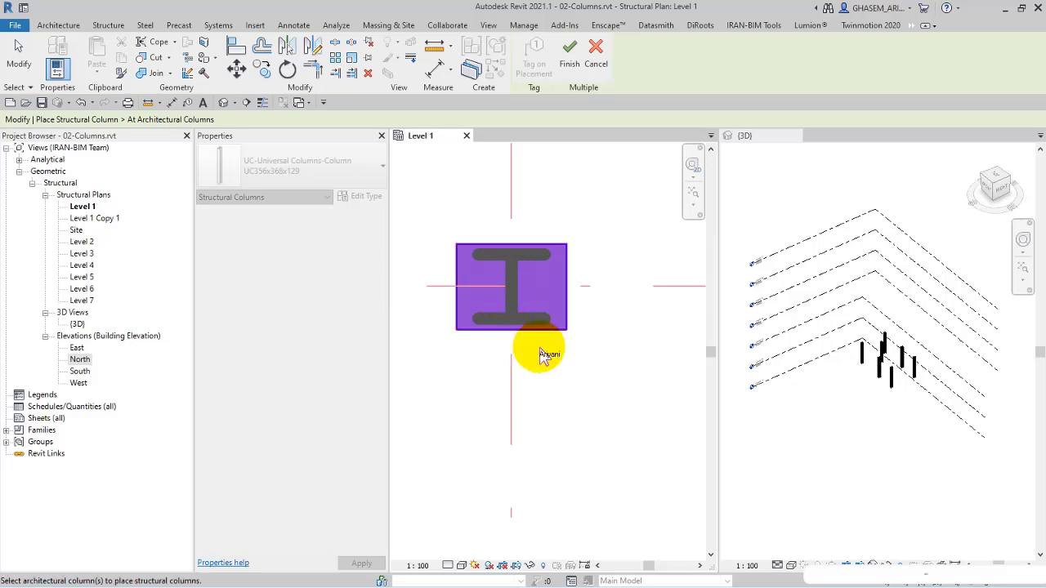
pyautogui.scroll(-2, 535, 360)
pyautogui.scroll(1, 532, 360)
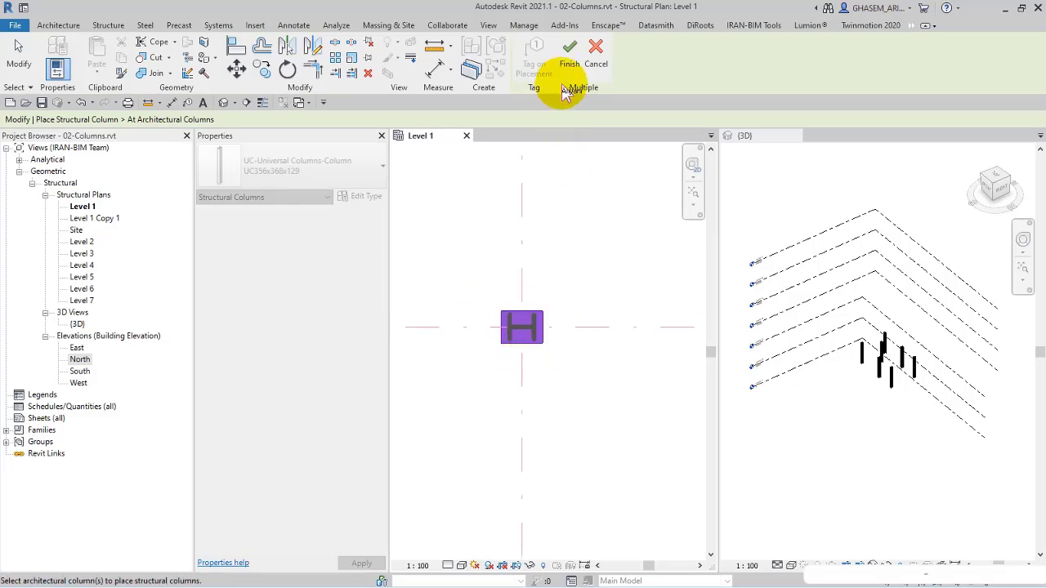
pyautogui.moveTo(593, 347); pyautogui.dragTo(523, 202, button='middle')
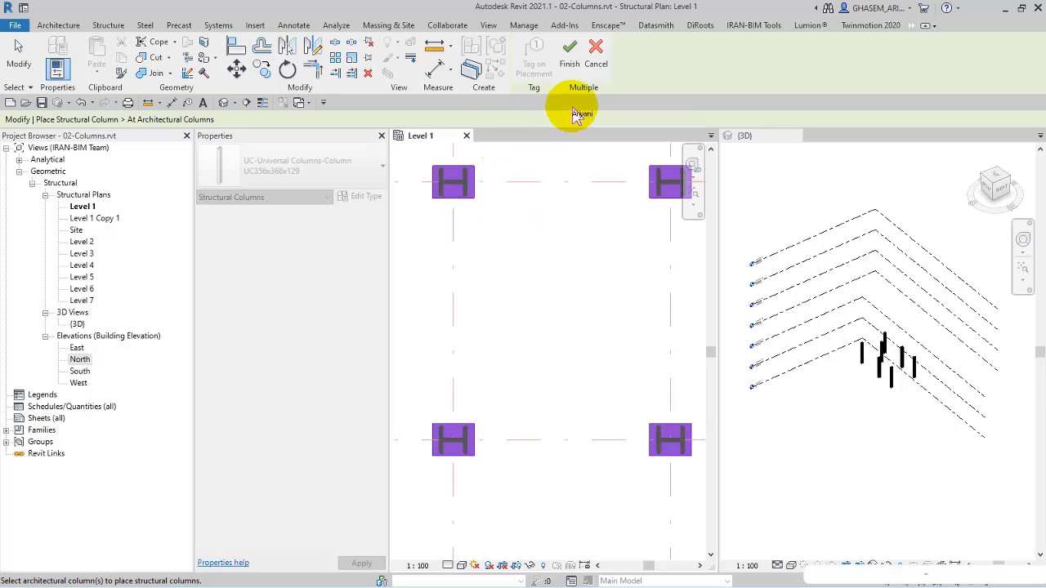
pyautogui.click(575, 55)
pyautogui.press('c')
pyautogui.press('l')
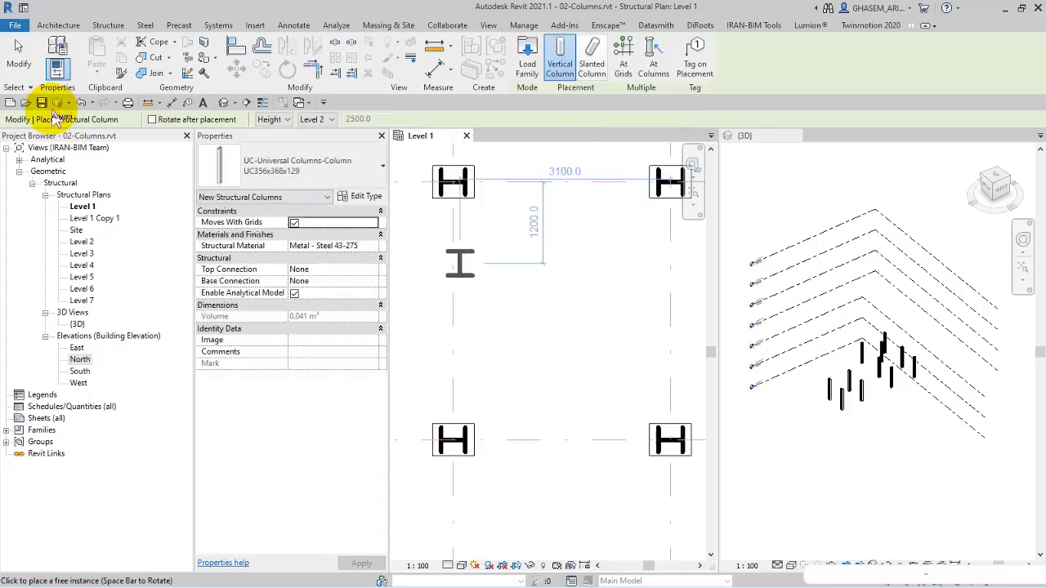
pyautogui.click(19, 49)
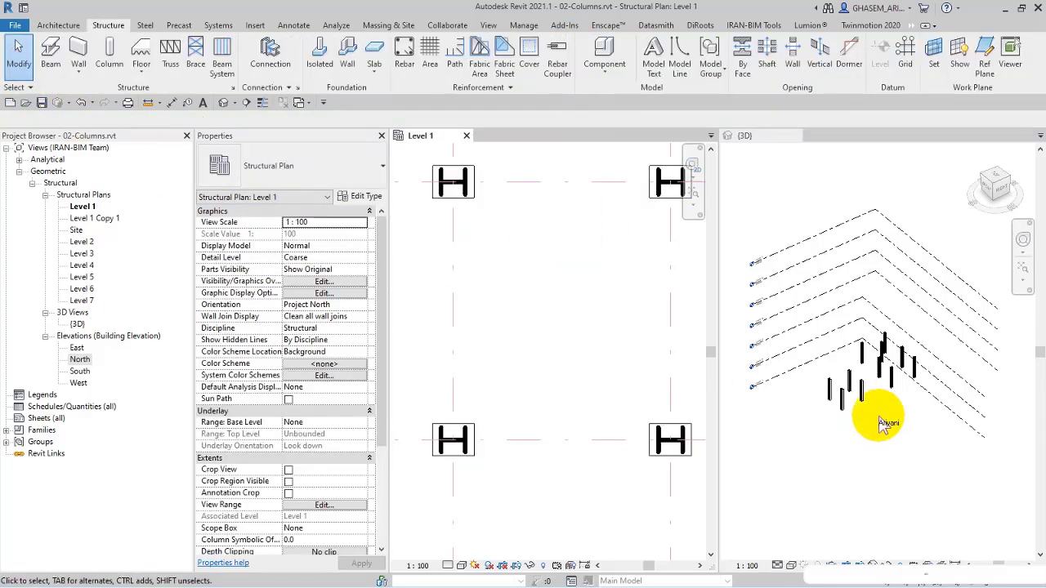
# Turn on the visibility of the Columns model category in the 3D view's Visibility/Graphic Overrides.
pyautogui.click(898, 470)
pyautogui.keyDown('shift'); pyautogui.moveTo(915, 466); pyautogui.dragTo(928, 351, button='middle'); pyautogui.keyUp('shift')
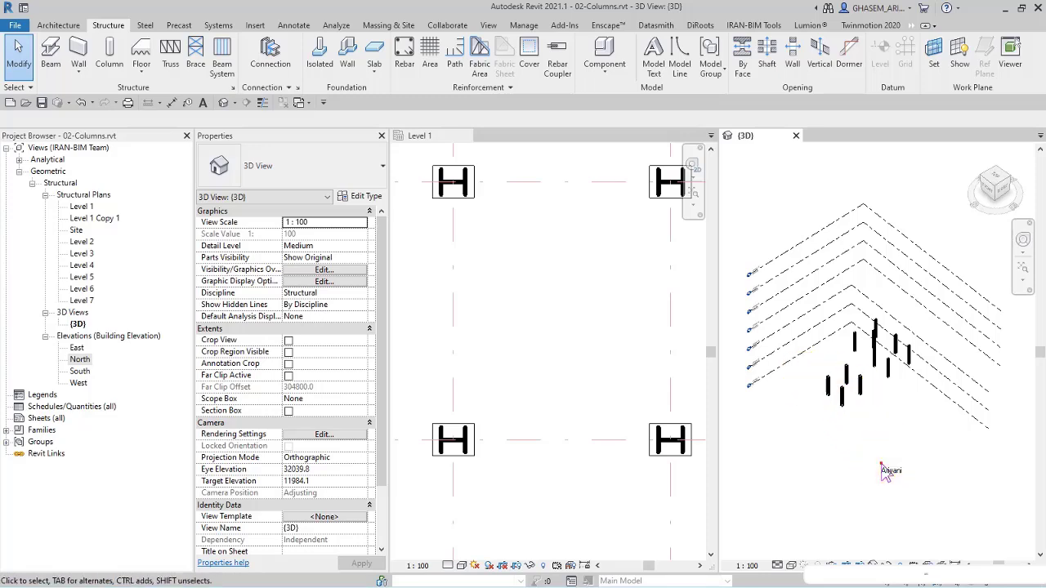
pyautogui.moveTo(823, 387)
pyautogui.mouseDown(button='middle')
pyautogui.moveTo(768, 381)
pyautogui.moveTo(805, 398)
pyautogui.mouseUp(button='middle')
pyautogui.click(488, 24)
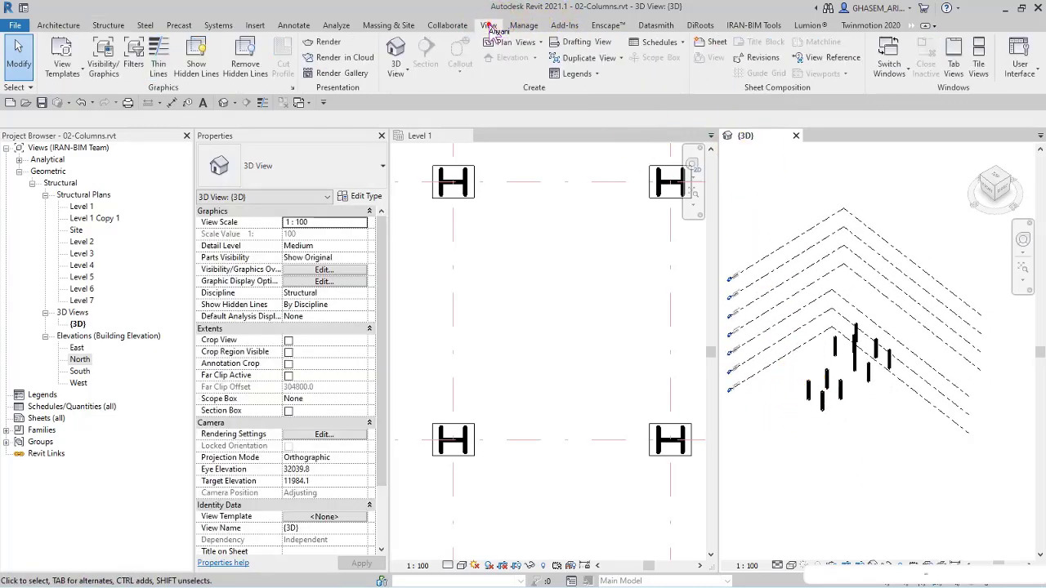
pyautogui.click(102, 59)
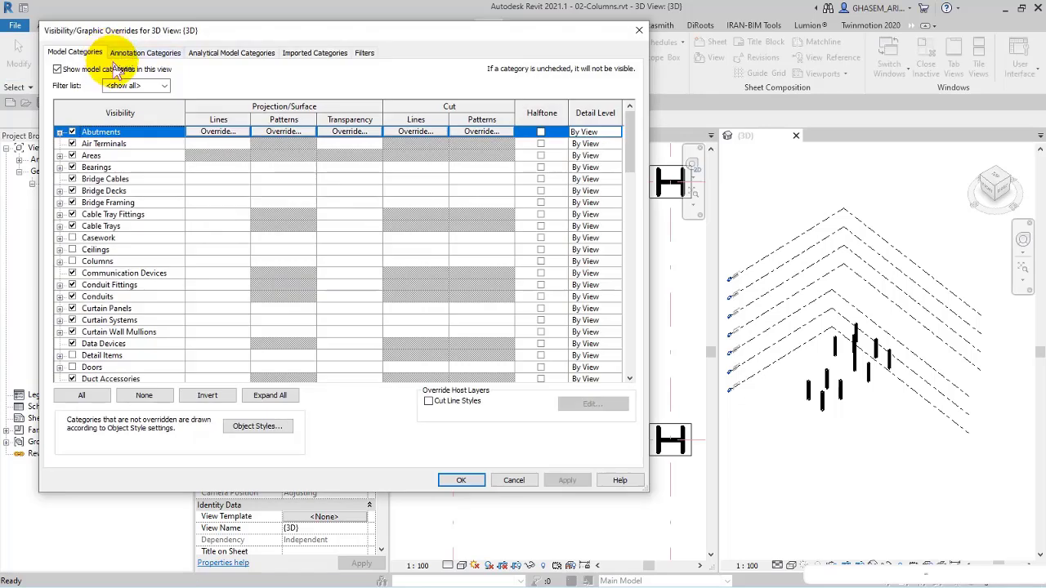
pyautogui.click(72, 261)
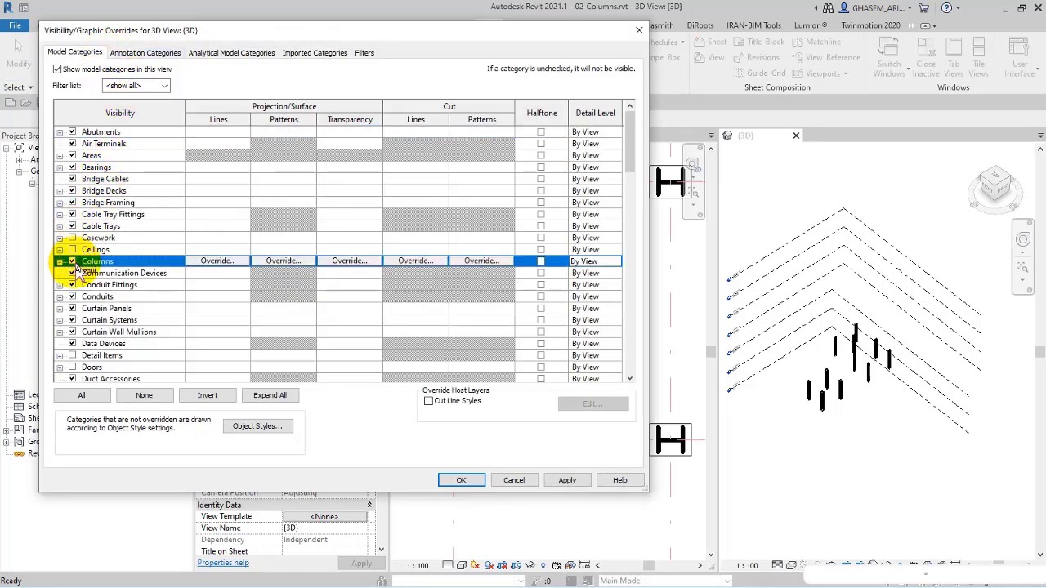
pyautogui.click(459, 481)
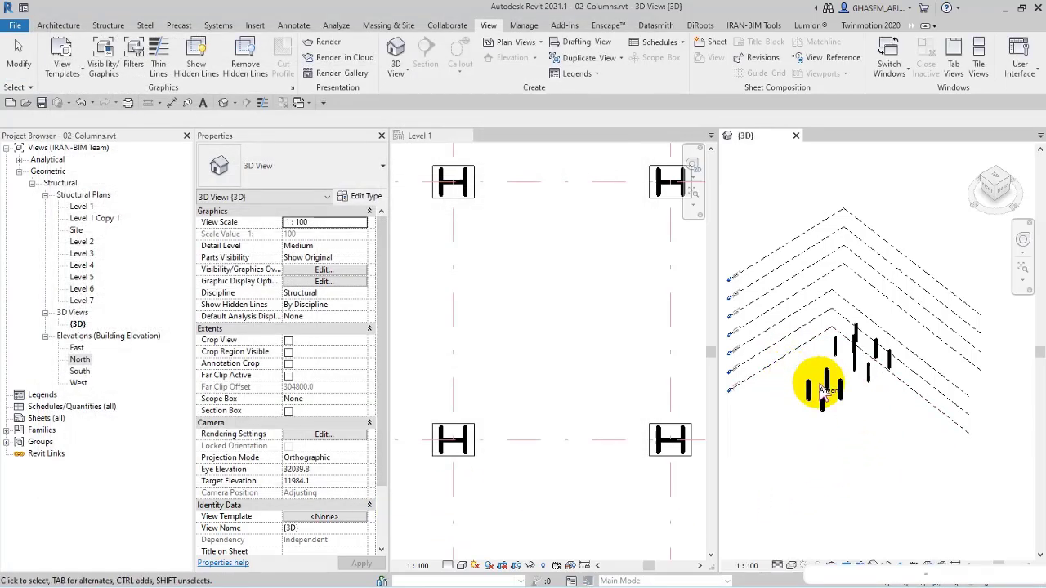
# Inspect the properties of one rectangular architectural column and of the structural column inside it in the 3D view, and clear the selection.
pyautogui.scroll(8, 820, 384)
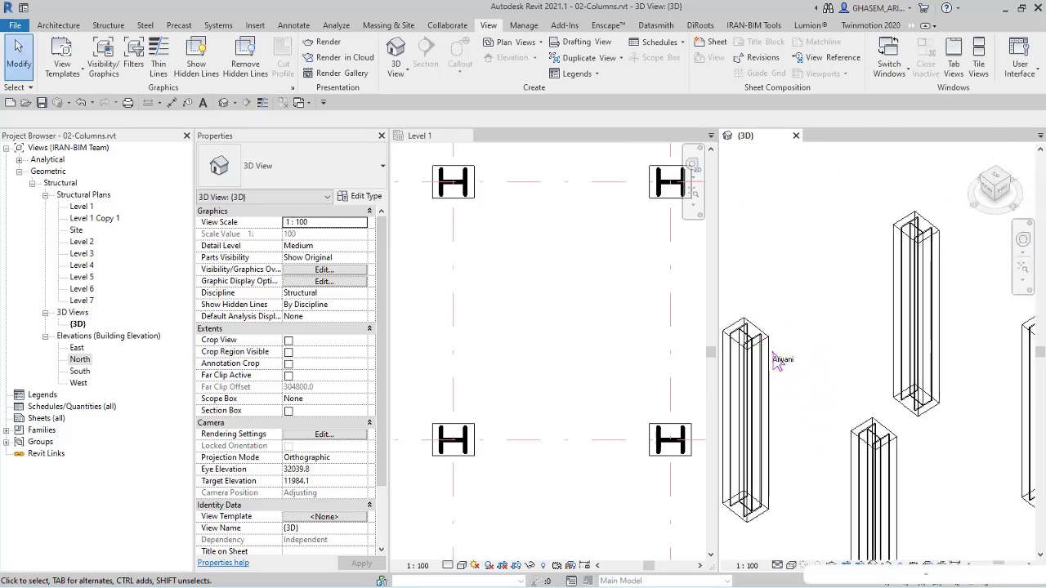
pyautogui.click(774, 361)
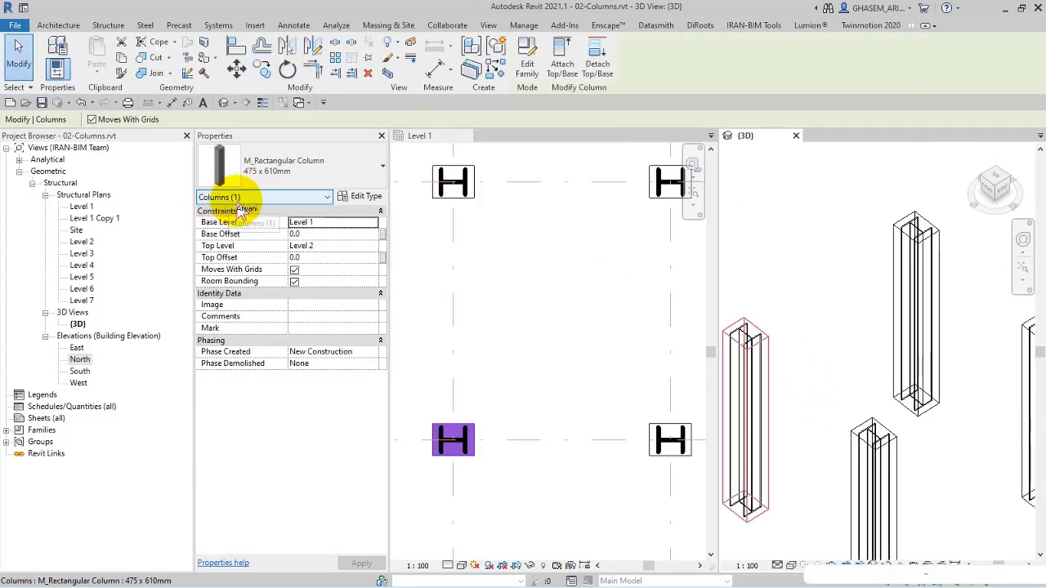
pyautogui.click(741, 338)
pyautogui.click(207, 212)
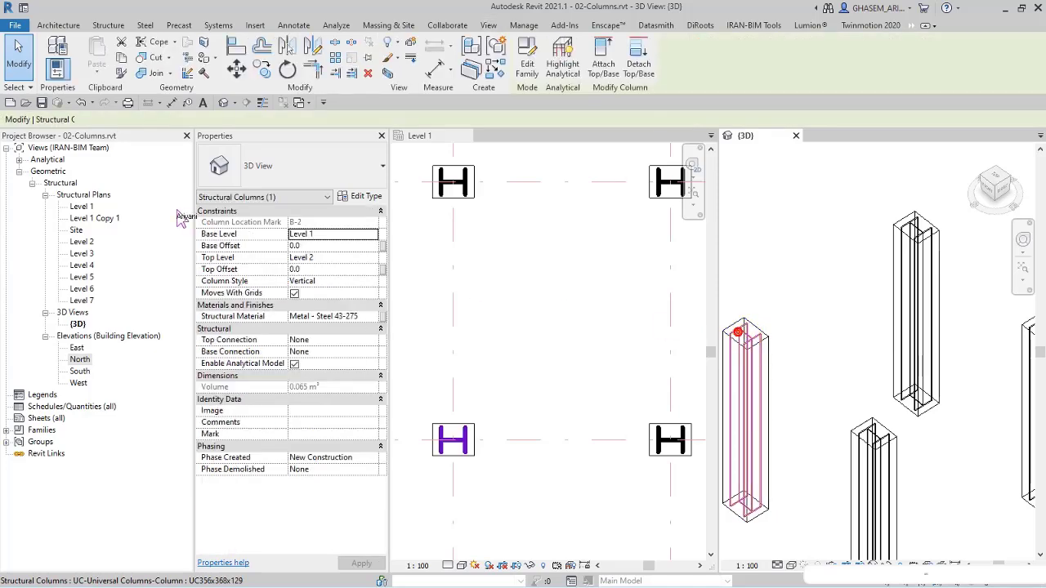
pyautogui.click(828, 280)
# Delete all the columns from the model in the 3D view, first the rectangular ones with their inner columns, and the remaining structural ones.
pyautogui.scroll(-4, 817, 299)
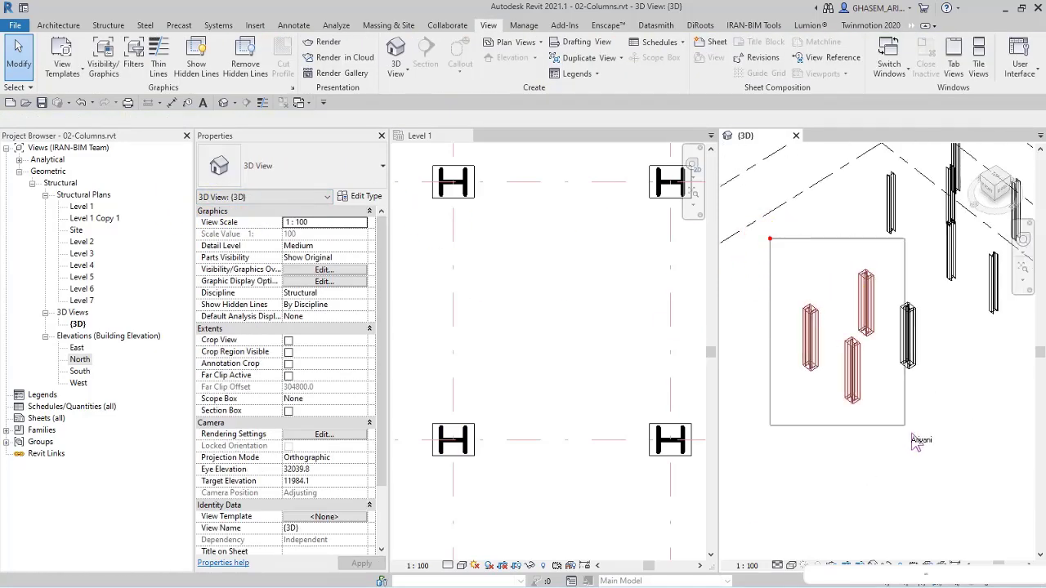
pyautogui.moveTo(896, 417); pyautogui.dragTo(953, 469)
pyautogui.press('Delete')
pyautogui.scroll(-4, 909, 437)
pyautogui.moveTo(843, 455); pyautogui.dragTo(1016, 248)
pyautogui.press('Delete')
# Return to the Level 1 plan and bring up the structural modelling tools for placing a column.
pyautogui.click(457, 278)
pyautogui.scroll(-1, 560, 282)
pyautogui.scroll(-5, 547, 285)
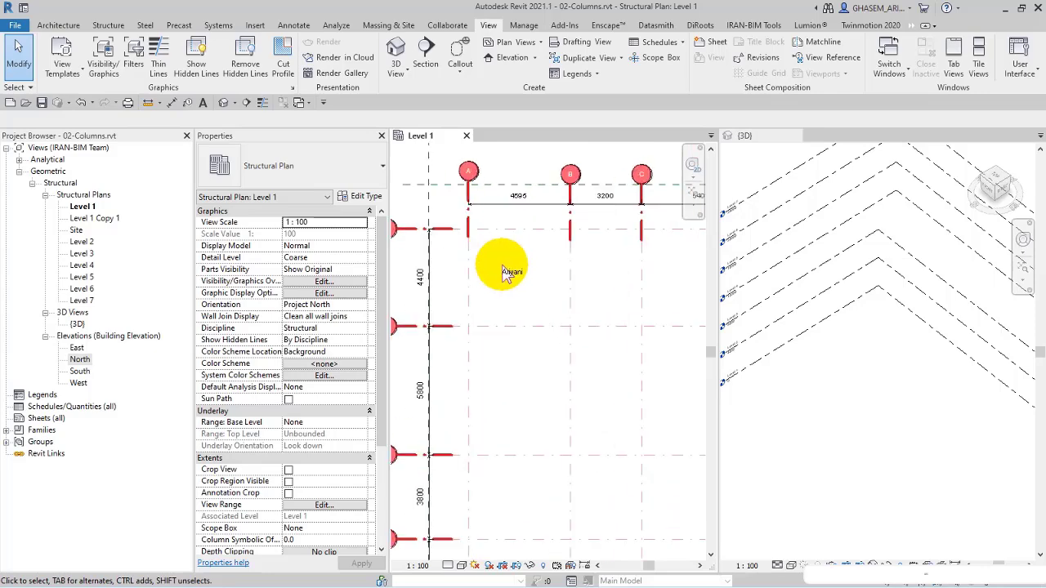
pyautogui.moveTo(499, 256); pyautogui.dragTo(481, 274, button='middle')
pyautogui.click(56, 26)
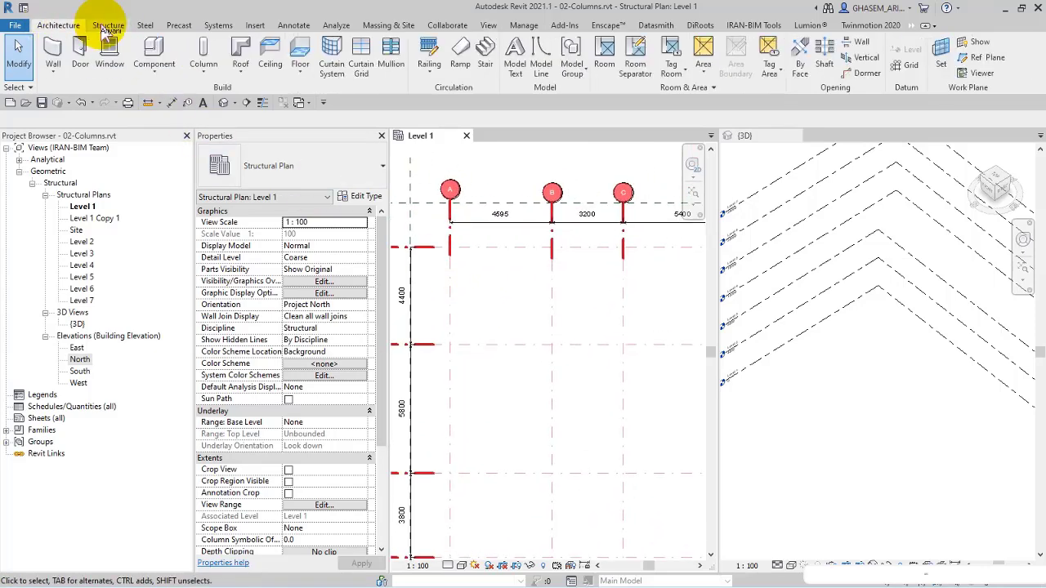
pyautogui.click(100, 26)
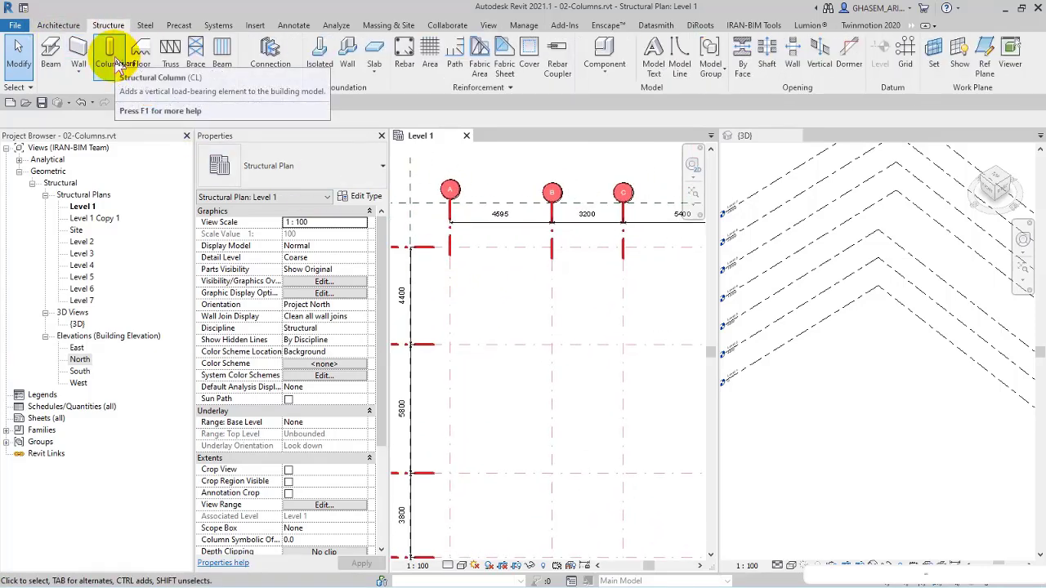